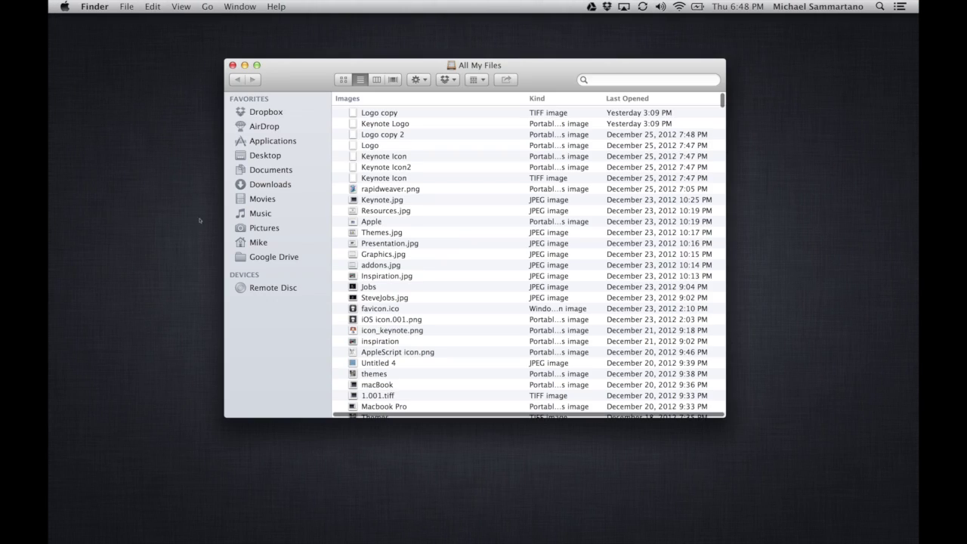
- Close the Finder window, switch to Keynote and create a new presentation with the Gradient theme and a blank first slide
{"action": "key", "text": "super+w"}
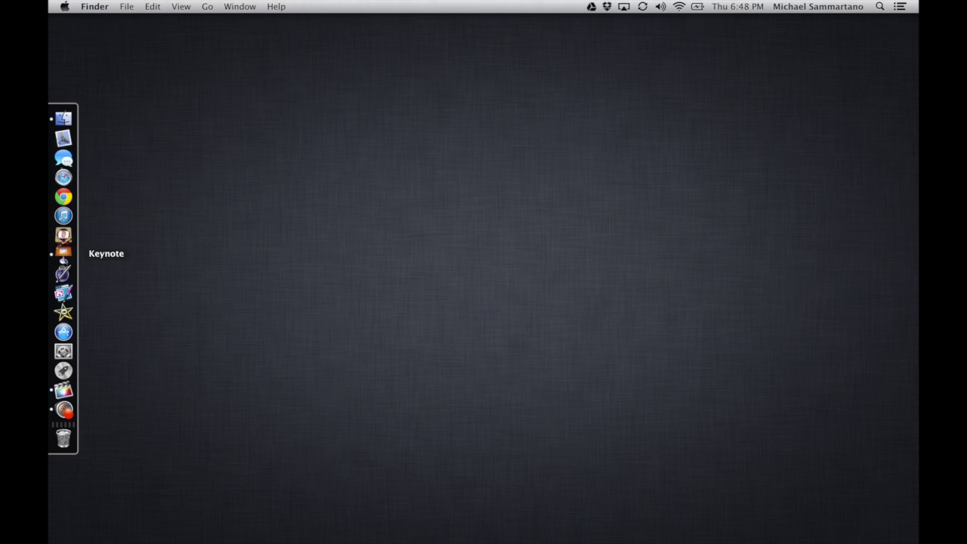
{"action": "left_click", "coordinate": [63, 254]}
{"action": "key", "text": "super+n"}
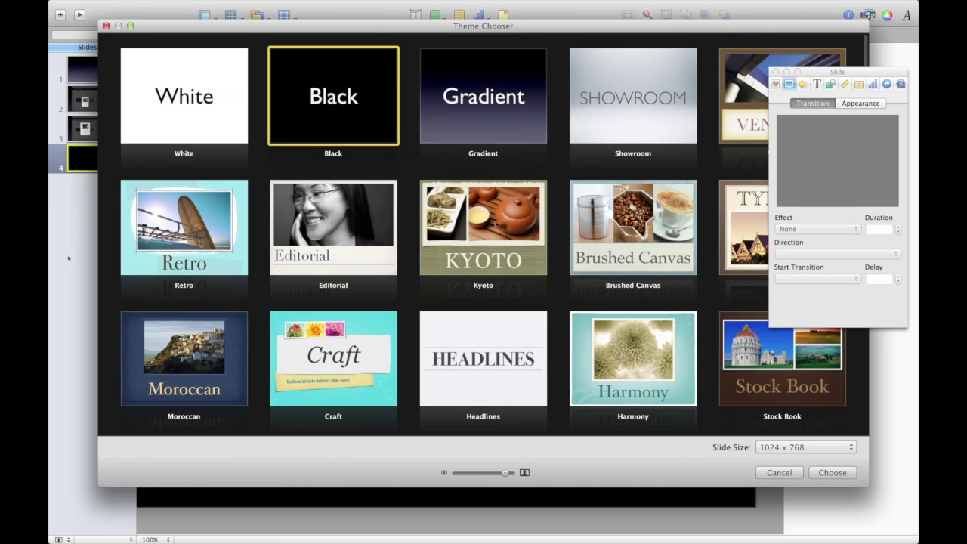
{"action": "left_click", "coordinate": [455, 120]}
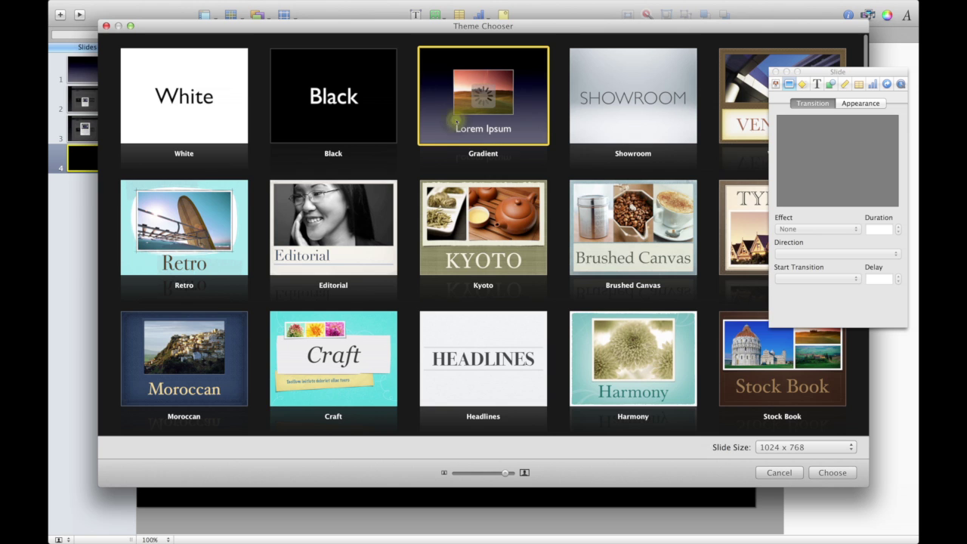
{"action": "double_click", "coordinate": [455, 120]}
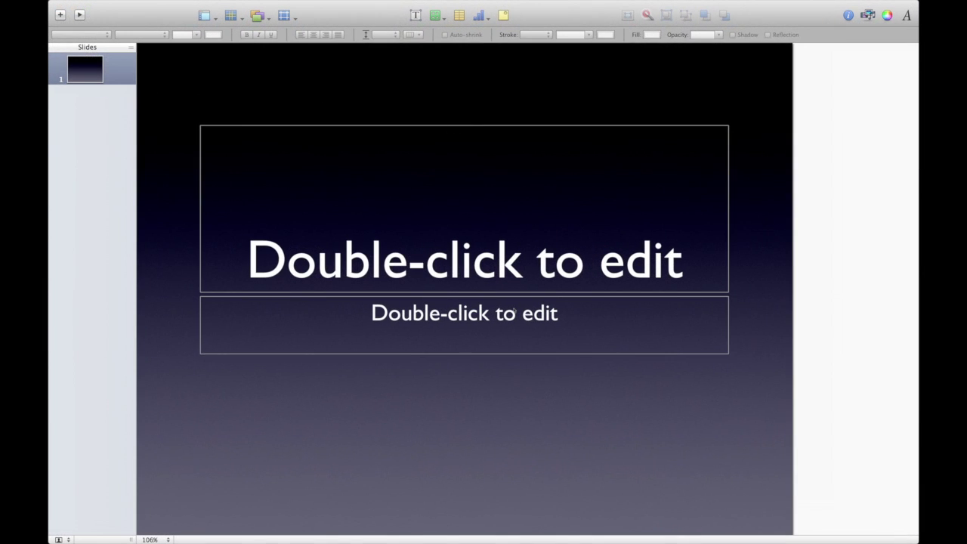
{"action": "left_click", "coordinate": [517, 329]}
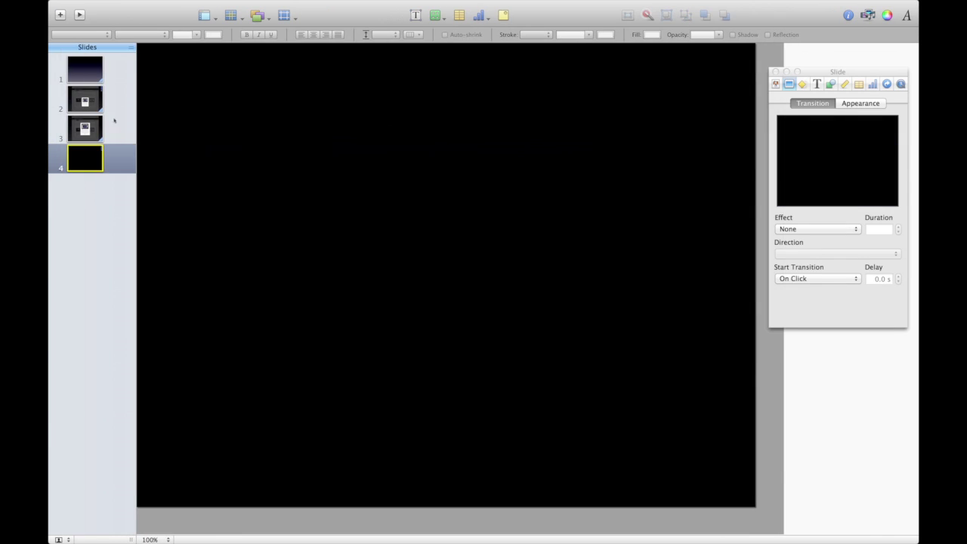
- Copy the web page screenshot from behind the dark overlay on slide 2 of the existing presentation into the new presentation
{"action": "left_click", "coordinate": [111, 110]}
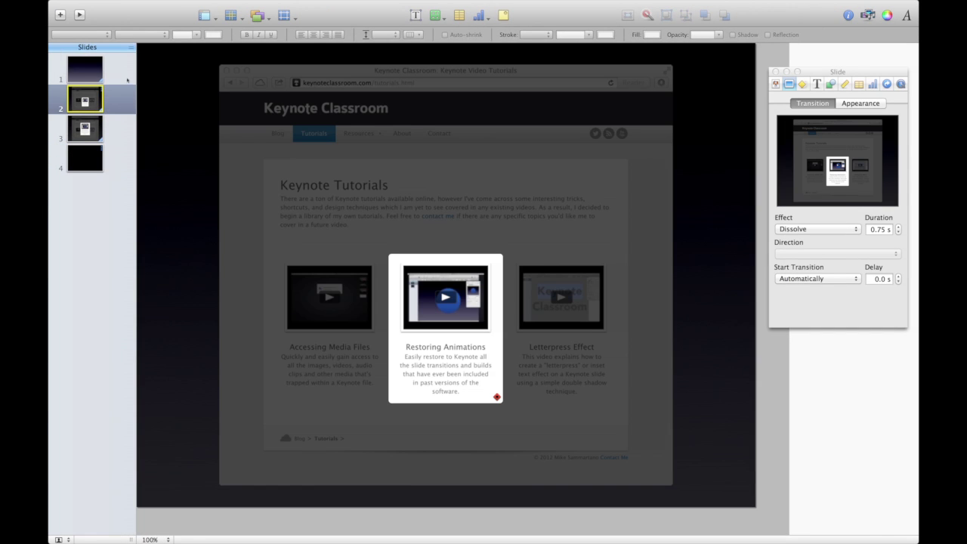
{"action": "left_click", "coordinate": [126, 79]}
{"action": "left_click", "coordinate": [108, 98]}
{"action": "left_click", "coordinate": [259, 135]}
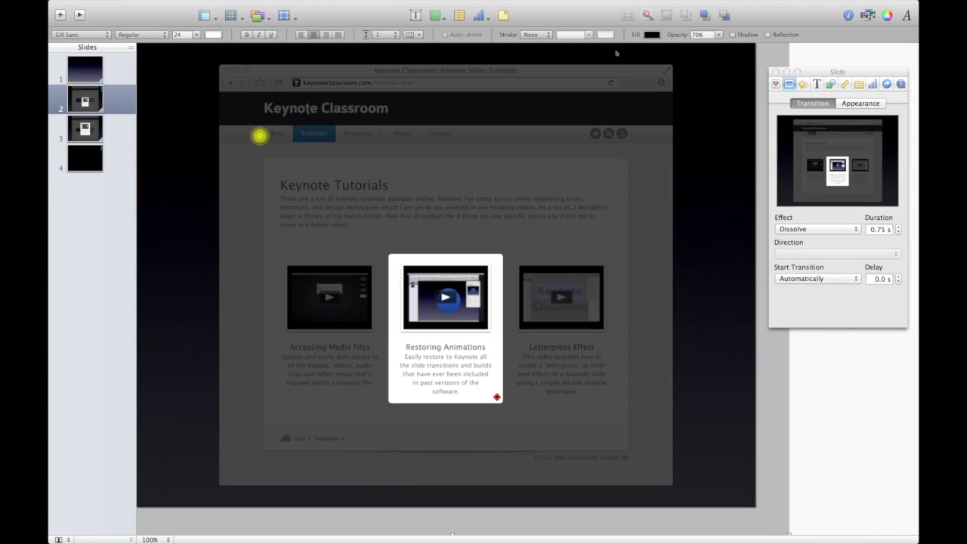
{"action": "left_click", "coordinate": [724, 13]}
{"action": "left_click", "coordinate": [647, 121]}
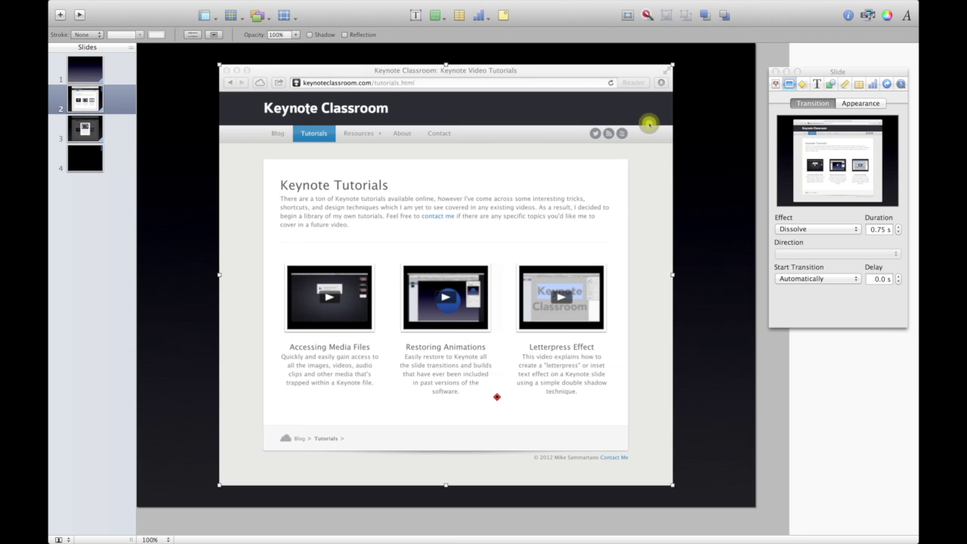
{"action": "key", "text": "super+z"}
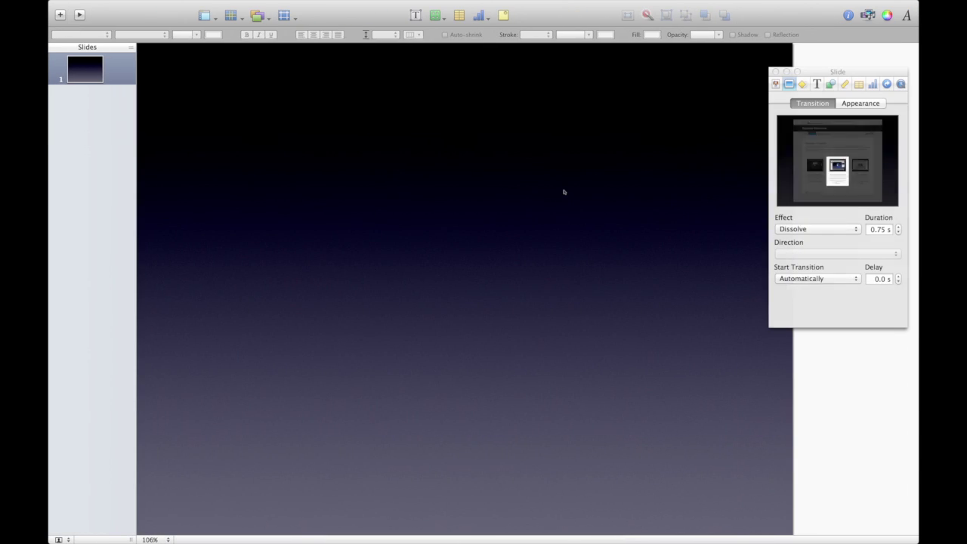
{"action": "key", "text": "super+v"}
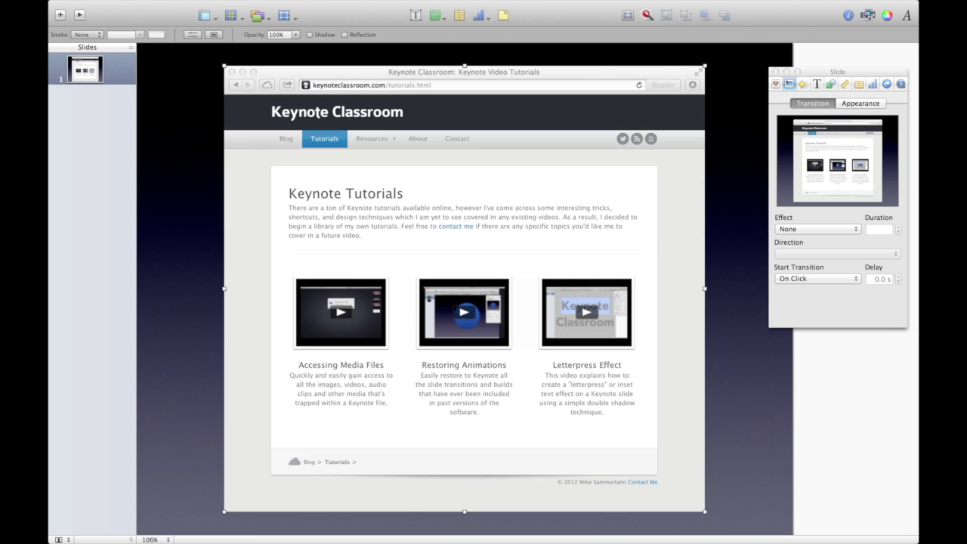
{"action": "left_click", "coordinate": [754, 105]}
- Duplicate the slide and, on the copy, enlarge and reposition the screenshot so the three tutorials fill the slide around its centre
{"action": "left_click", "coordinate": [117, 70]}
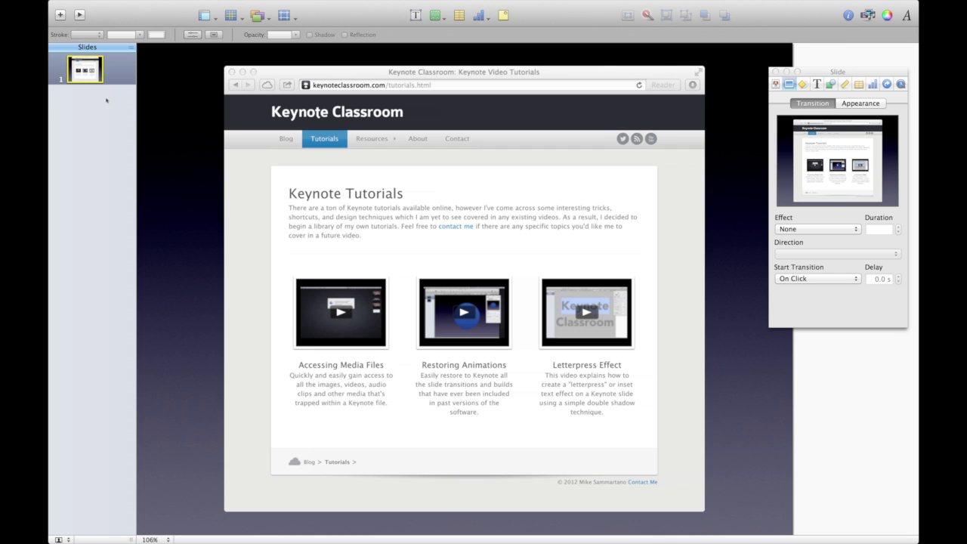
{"action": "key", "text": "super+d"}
{"action": "left_click", "coordinate": [367, 267]}
{"action": "left_click_drag", "start_coordinate": [443, 256], "coordinate": [360, 176]}
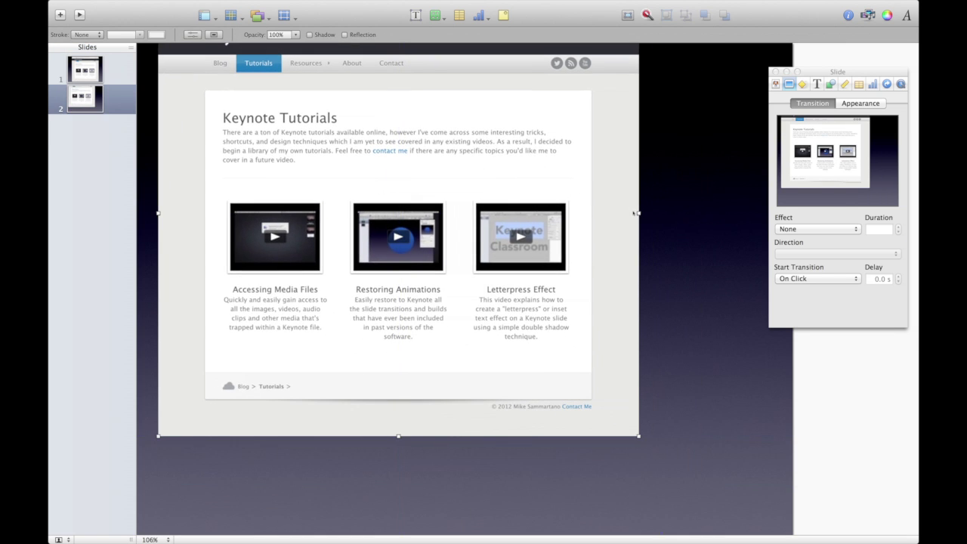
{"action": "left_click_drag", "start_coordinate": [638, 213], "coordinate": [914, 213]}
{"action": "left_click_drag", "start_coordinate": [737, 314], "coordinate": [622, 274]}
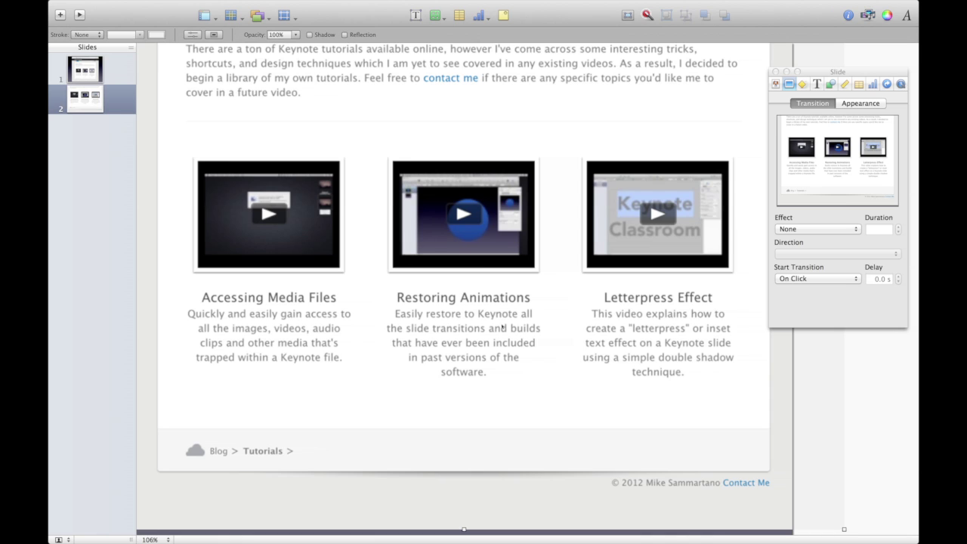
- Insert a rounded rectangle and place it over the upper-left corner of the Restoring Animations thumbnail
{"action": "left_click", "coordinate": [435, 15]}
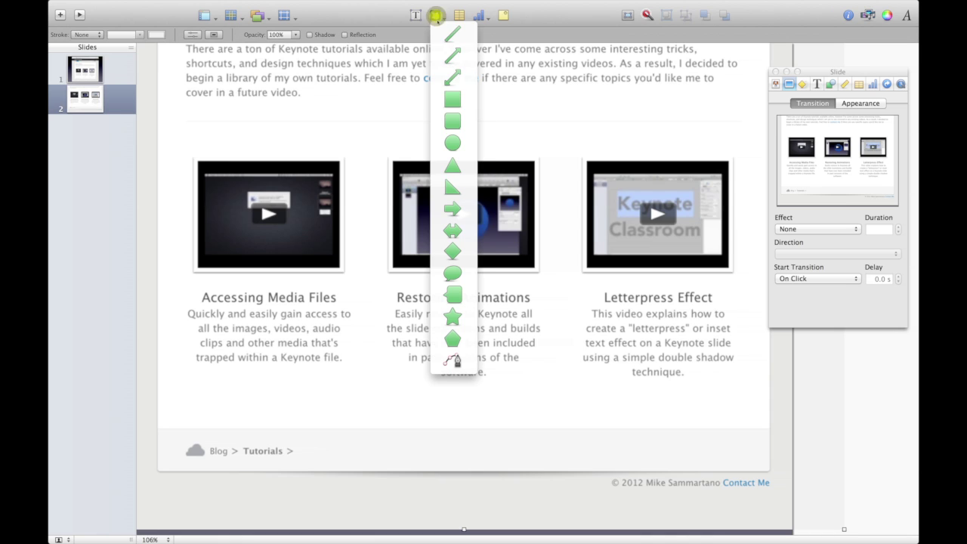
{"action": "left_click", "coordinate": [457, 122]}
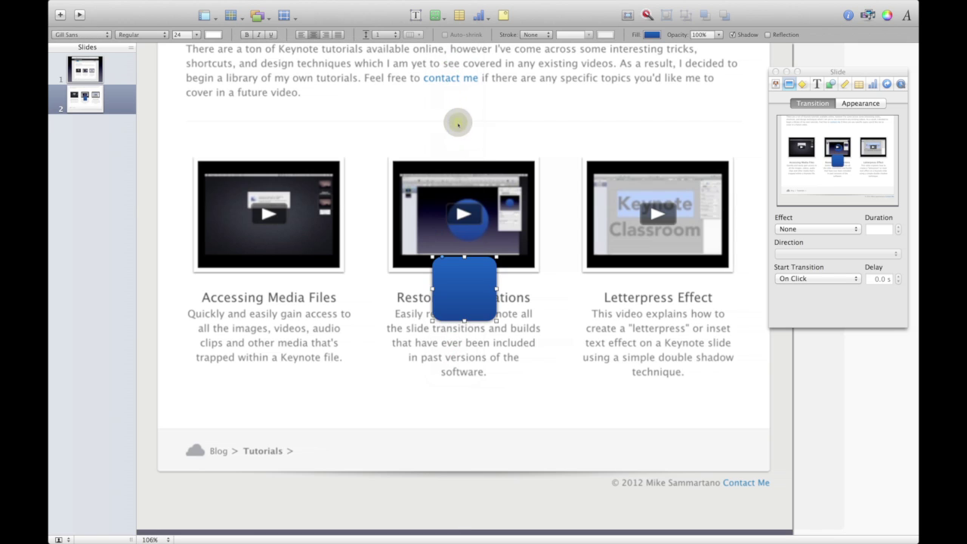
{"action": "left_click_drag", "start_coordinate": [464, 286], "coordinate": [399, 155]}
- Give the rounded rectangle no fill, a solid 2 px stroke and no shadow
{"action": "left_click", "coordinate": [656, 36]}
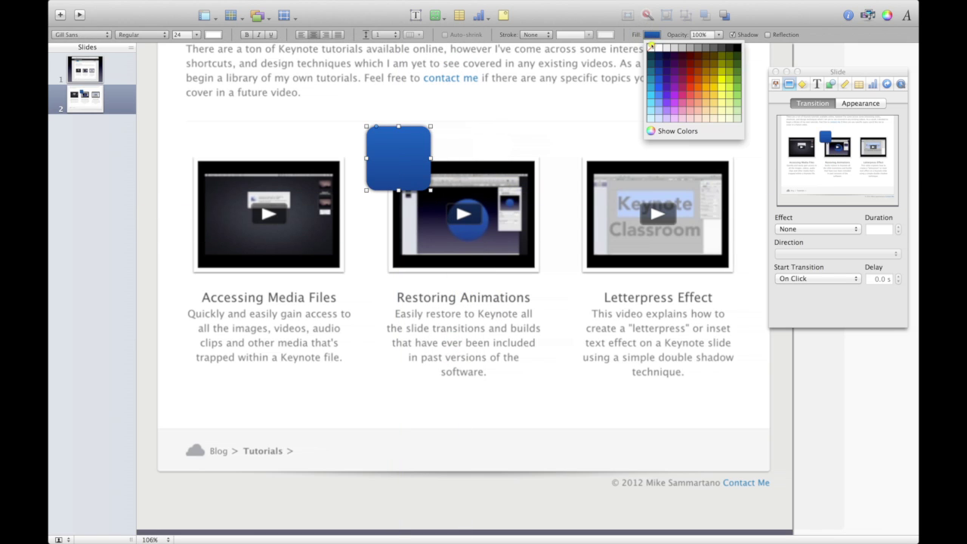
{"action": "left_click", "coordinate": [649, 44]}
{"action": "left_click", "coordinate": [538, 47]}
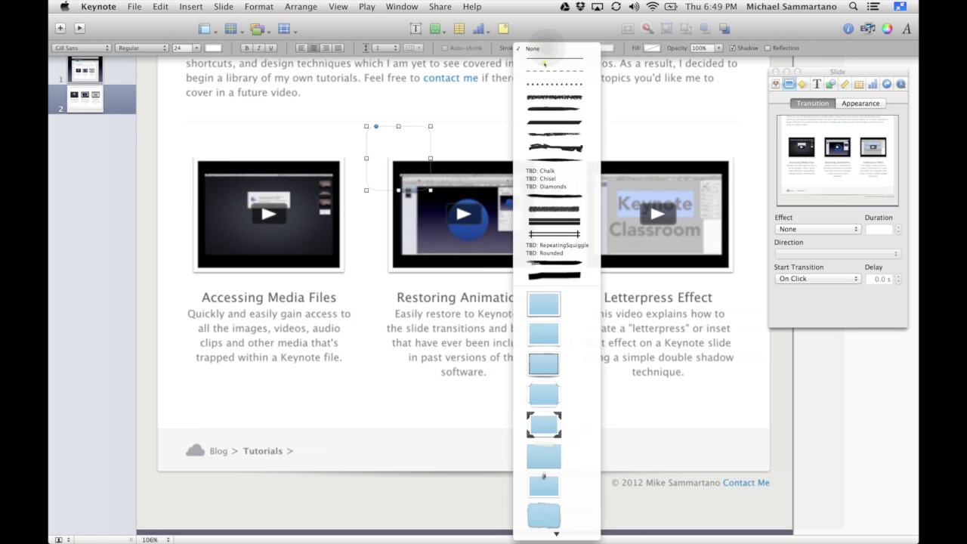
{"action": "left_click", "coordinate": [543, 63]}
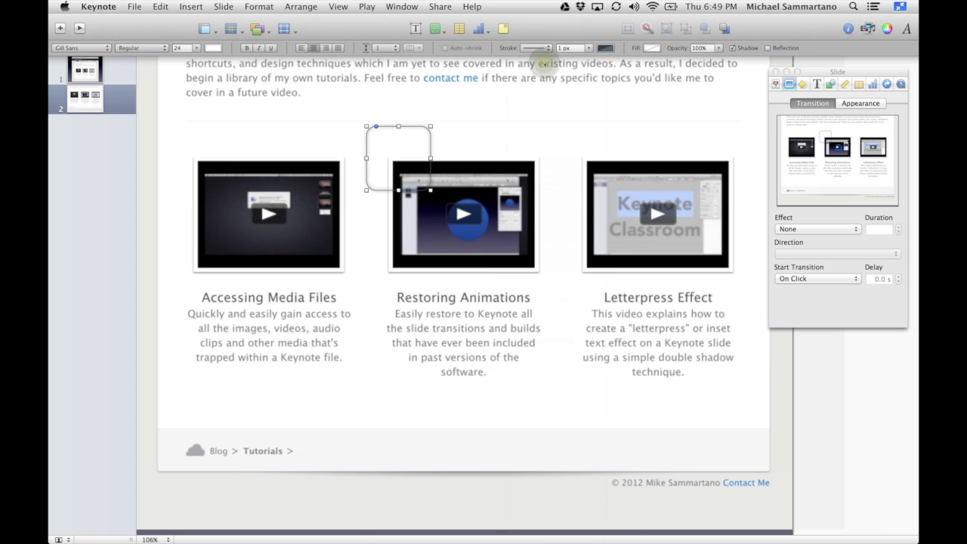
{"action": "left_click", "coordinate": [748, 48]}
{"action": "left_click", "coordinate": [587, 48]}
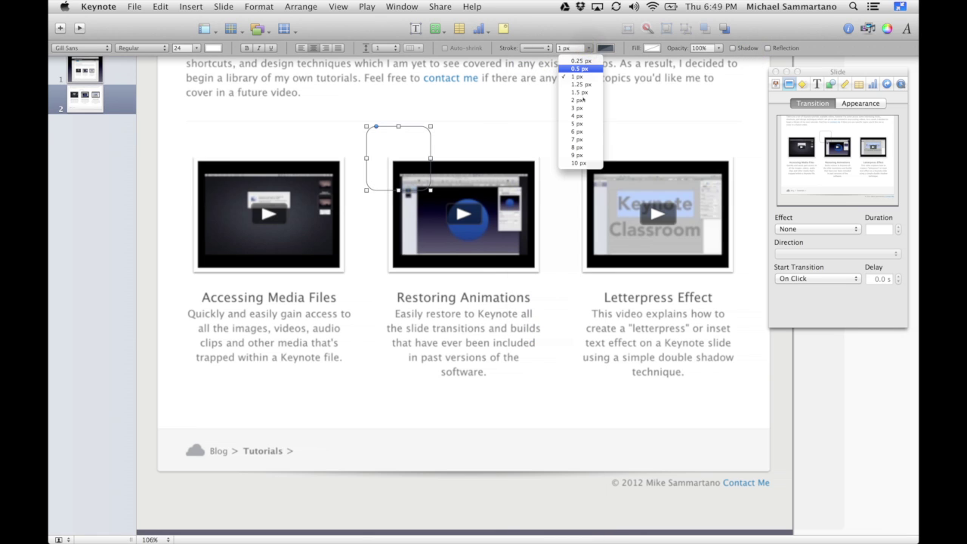
{"action": "left_click", "coordinate": [579, 99]}
- Enlarge the rounded rectangle to frame the Restoring Animations thumbnail, heading and description
{"action": "left_click_drag", "start_coordinate": [431, 190], "coordinate": [545, 397]}
{"action": "key", "text": "Up"}
{"action": "key", "text": "Up"}
{"action": "key", "text": "Up"}
{"action": "key", "text": "Up"}
{"action": "key", "text": "Up"}
{"action": "key", "text": "Up"}
{"action": "key", "text": "Up"}
{"action": "key", "text": "Up"}
{"action": "key", "text": "Up"}
{"action": "key", "text": "Up"}
{"action": "key", "text": "Up"}
{"action": "key", "text": "Up"}
{"action": "key", "text": "Up"}
- Nudge the web page screenshot upward until the Restoring Animations tutorial is vertically centred inside the rounded rectangle
{"action": "left_click_drag", "start_coordinate": [548, 415], "coordinate": [552, 417]}
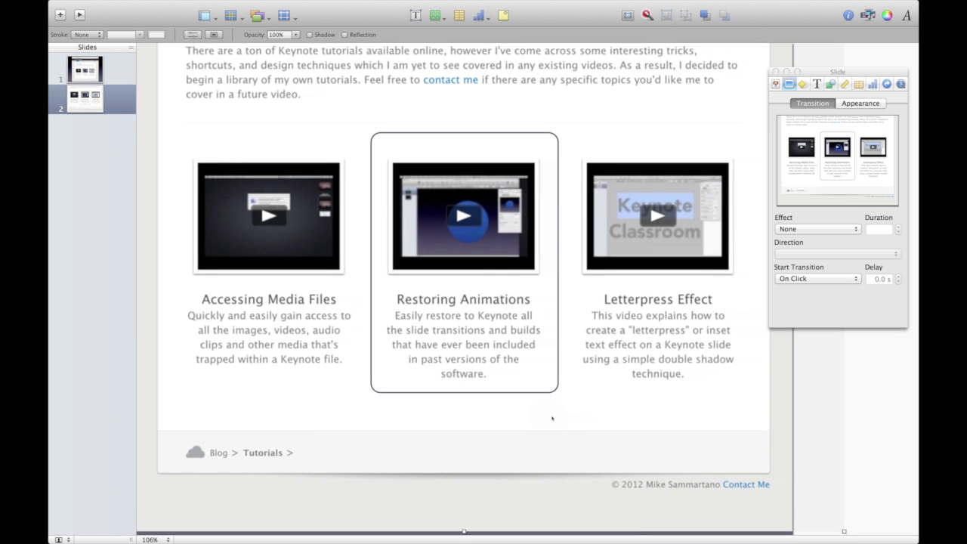
{"action": "key", "text": "Up"}
{"action": "key", "text": "Up"}
{"action": "key", "text": "Up"}
{"action": "key", "text": "Up"}
{"action": "key", "text": "Up"}
{"action": "key", "text": "Up"}
{"action": "key", "text": "Up"}
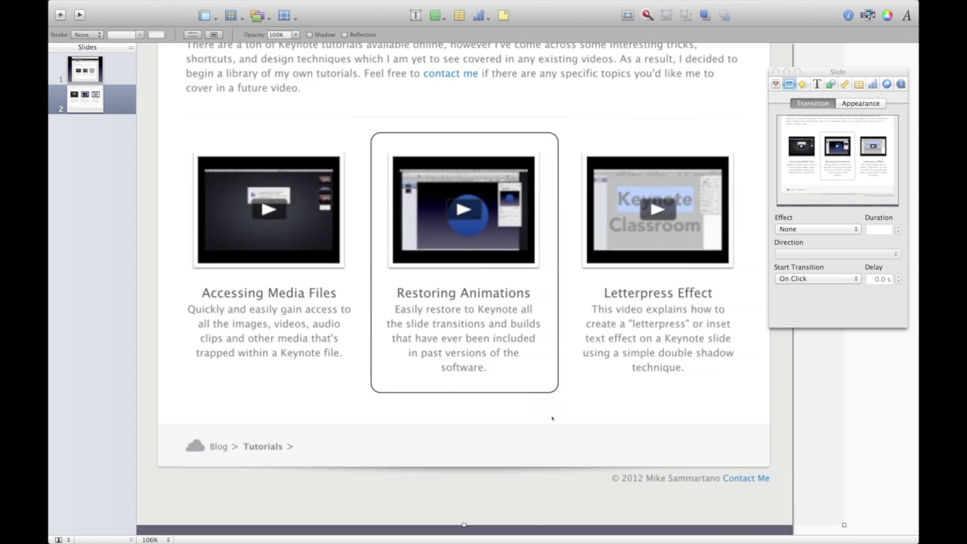
{"action": "key", "text": "Down"}
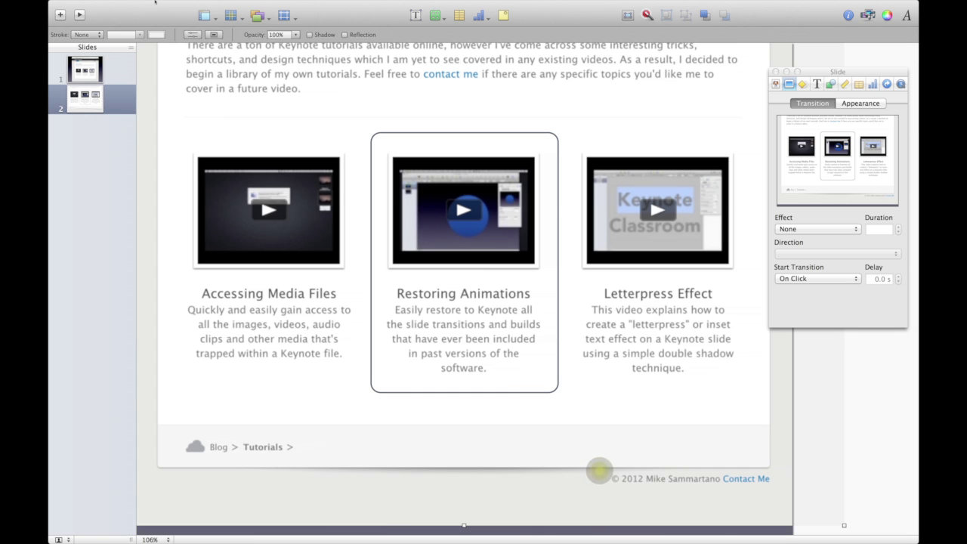
- Select all objects on slide 2 and mask the screenshot with the rounded rectangle
{"action": "left_click", "coordinate": [134, 6]}
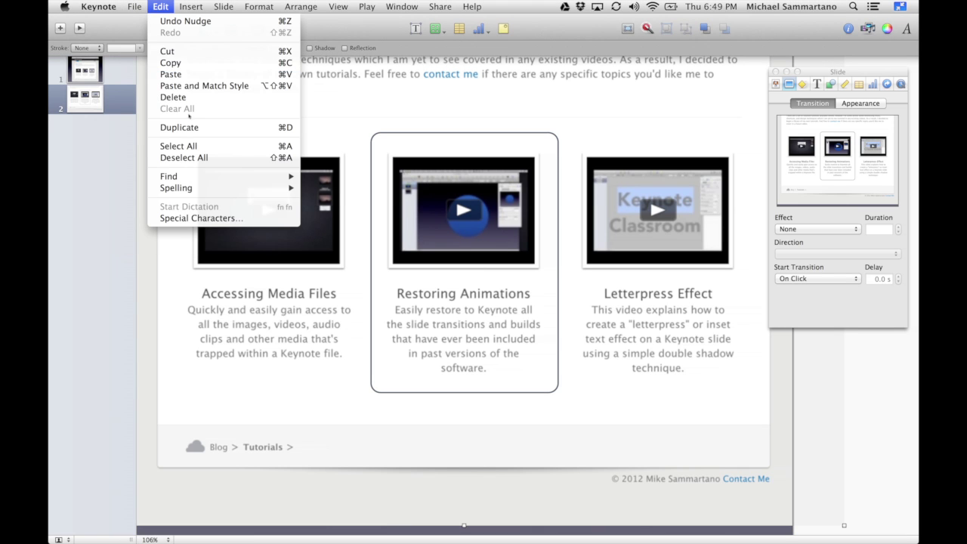
{"action": "left_click", "coordinate": [178, 146]}
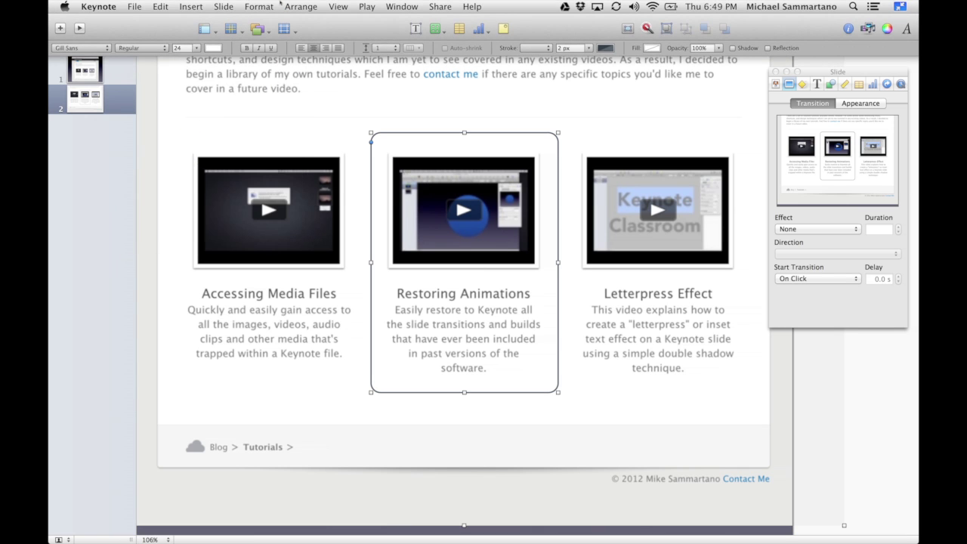
{"action": "left_click", "coordinate": [272, 6]}
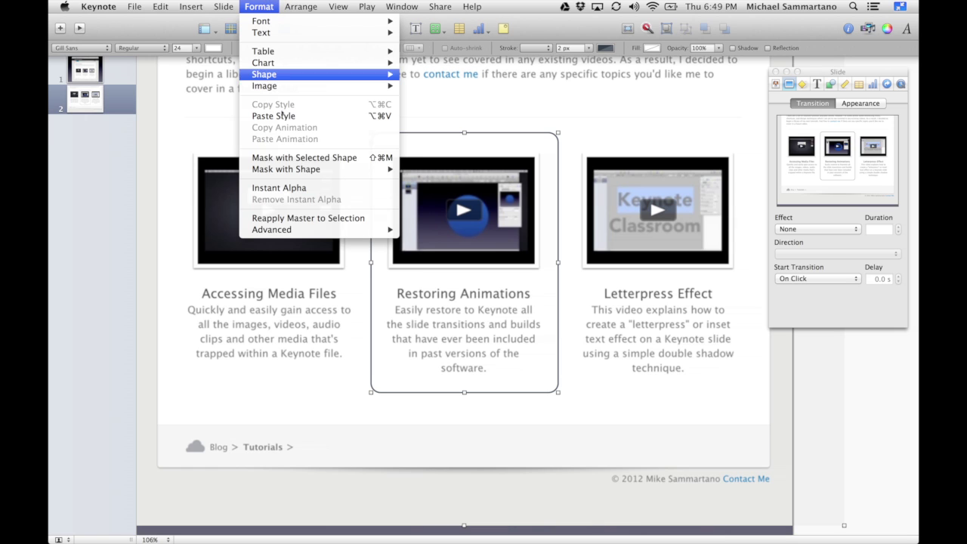
{"action": "left_click", "coordinate": [281, 160]}
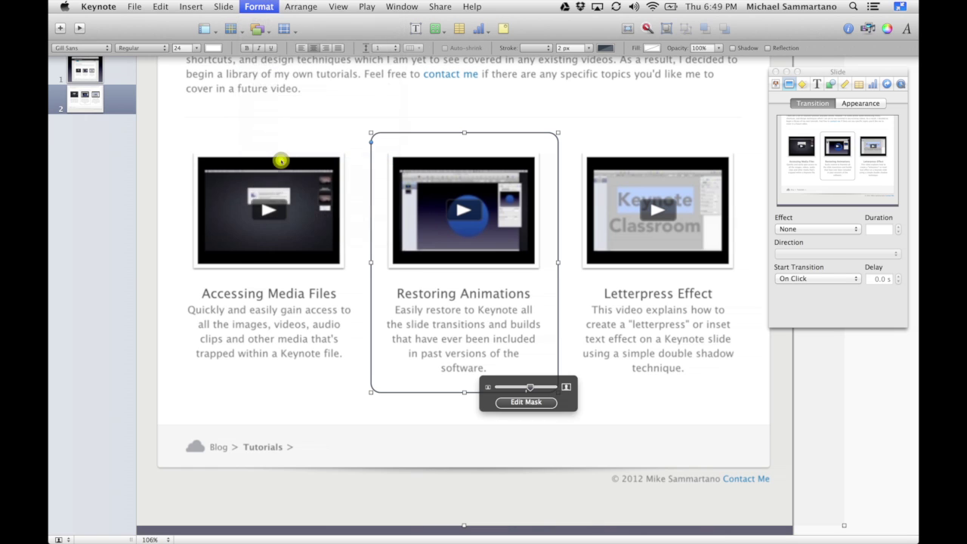
{"action": "left_click", "coordinate": [406, 291]}
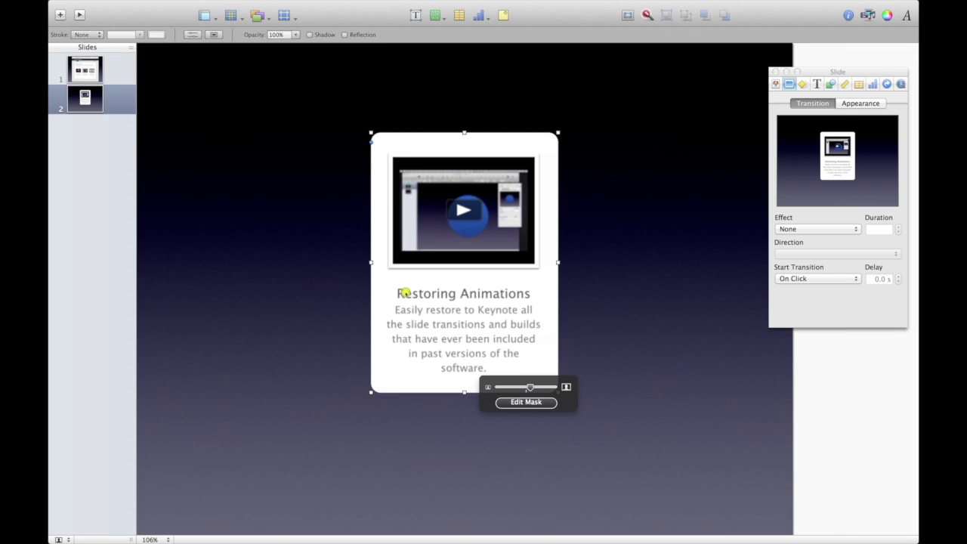
- Shift the masked Restoring Animations card slightly up and left and make its rounded corners a little tighter
{"action": "left_click", "coordinate": [680, 277]}
{"action": "left_click_drag", "start_coordinate": [480, 309], "coordinate": [474, 305]}
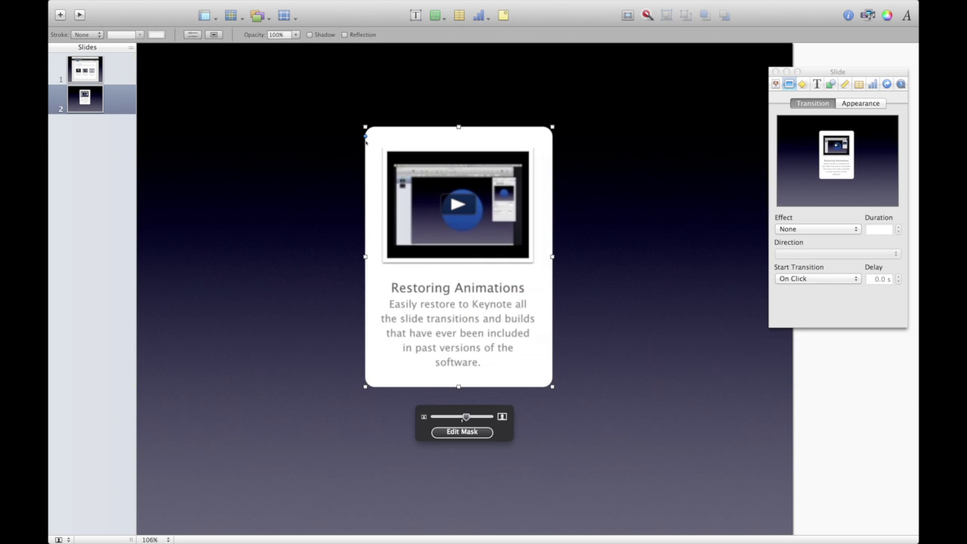
{"action": "left_click", "coordinate": [364, 133]}
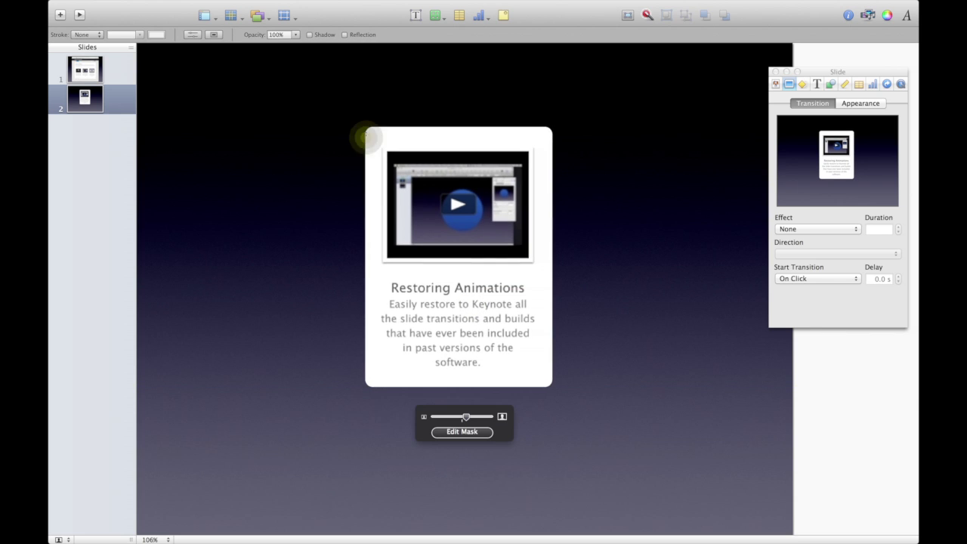
{"action": "mouse_move", "coordinate": [363, 129]}
{"action": "left_mouse_down"}
{"action": "mouse_move", "coordinate": [381, 148]}
{"action": "mouse_move", "coordinate": [368, 133]}
{"action": "left_mouse_up"}
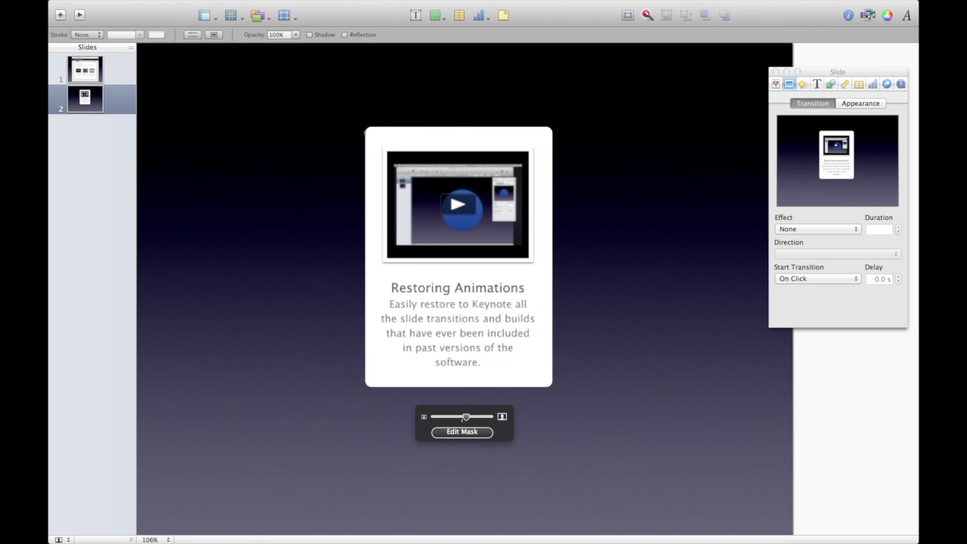
{"action": "left_click", "coordinate": [333, 169]}
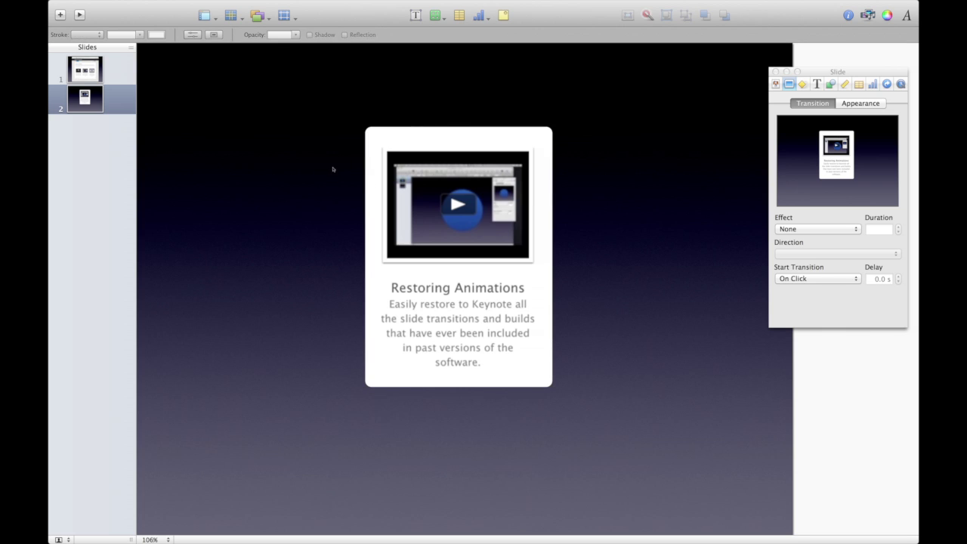
- Copy the masked Restoring Animations card from slide 2 onto slide 1 and place it over the Letterpress Effect section
{"action": "left_click", "coordinate": [423, 348]}
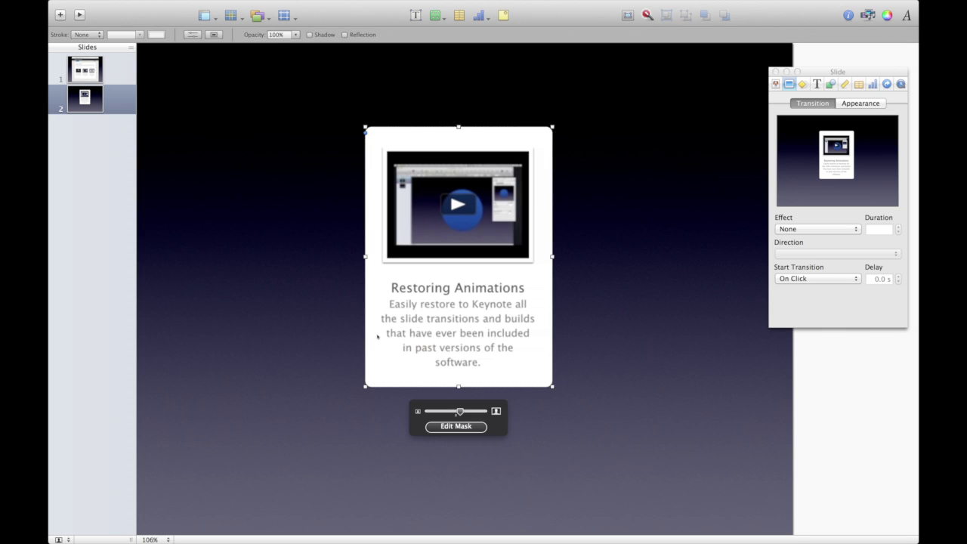
{"action": "left_click", "coordinate": [121, 79]}
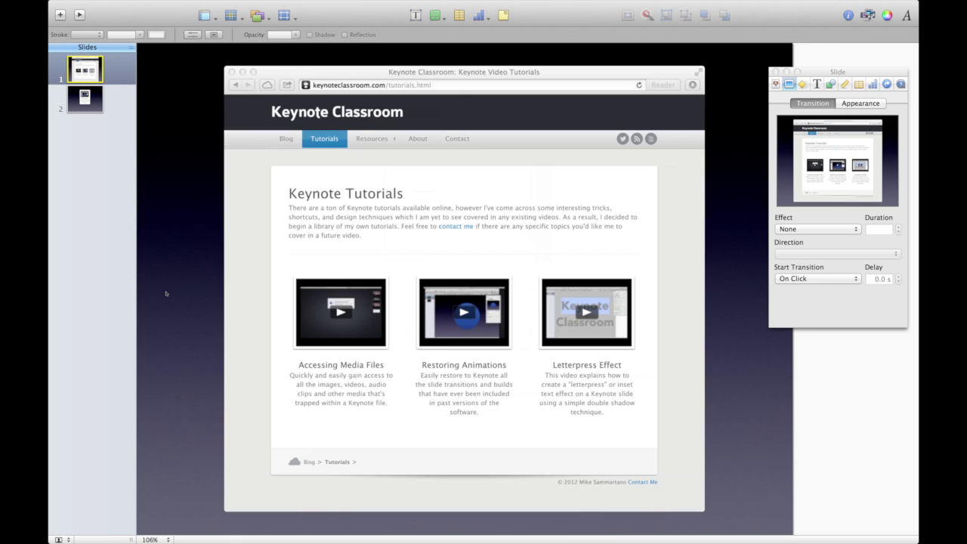
{"action": "key", "text": "super+v"}
{"action": "left_click_drag", "start_coordinate": [440, 282], "coordinate": [556, 293]}
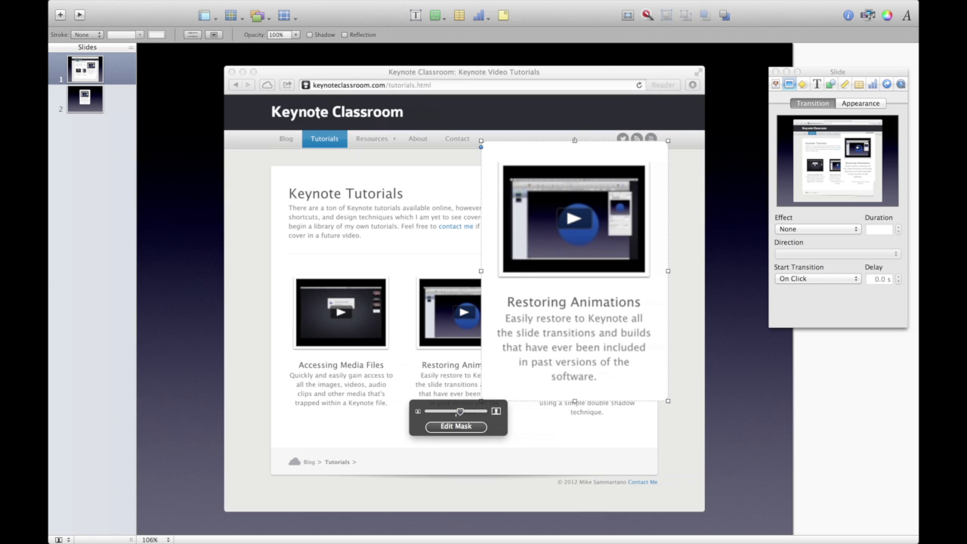
- Shrink the pasted card on slide 1 to about 189 by 263 px and align it exactly over the original Restoring Animations section
{"action": "left_click_drag", "start_coordinate": [574, 141], "coordinate": [574, 230]}
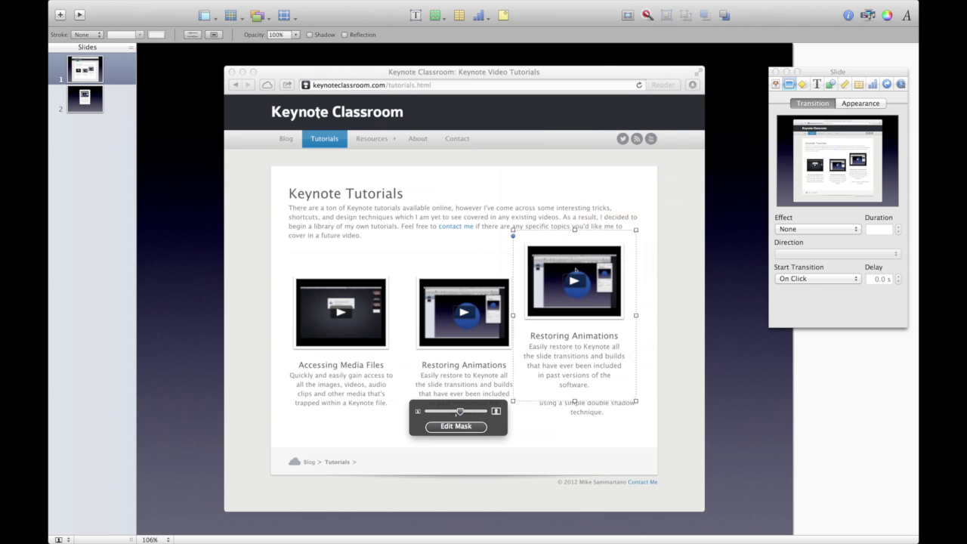
{"action": "left_click_drag", "start_coordinate": [575, 270], "coordinate": [470, 300]}
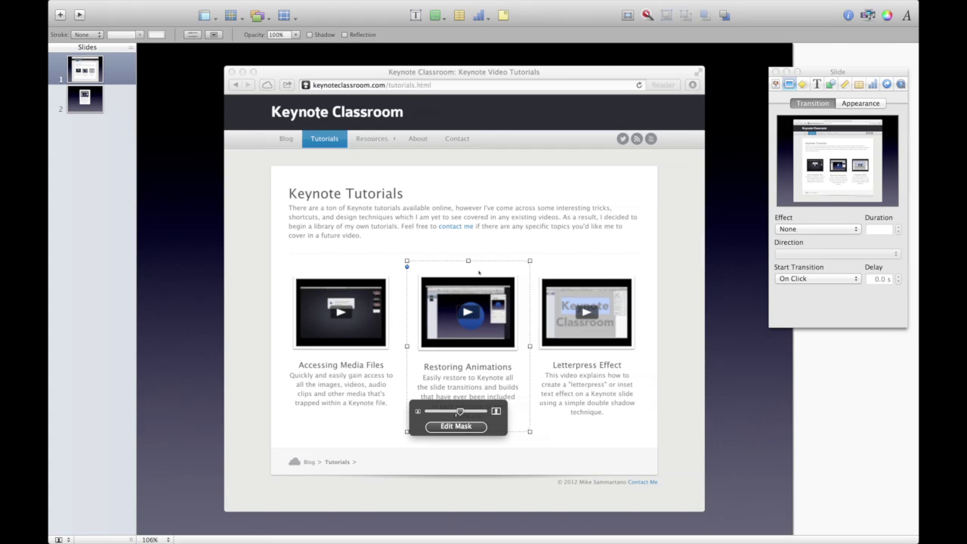
{"action": "left_click_drag", "start_coordinate": [467, 261], "coordinate": [468, 262]}
{"action": "key", "text": "Up"}
{"action": "key", "text": "Up"}
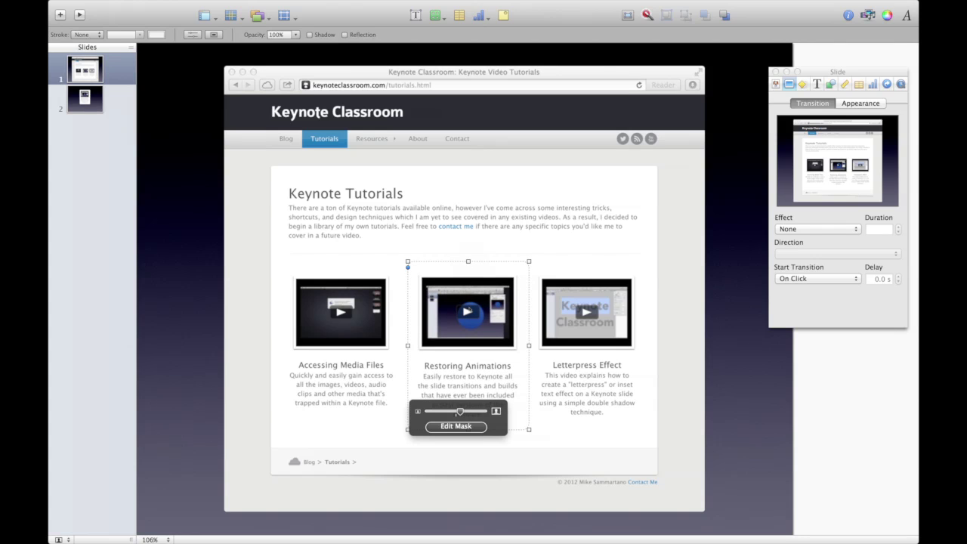
{"action": "left_click_drag", "start_coordinate": [470, 307], "coordinate": [466, 309]}
{"action": "left_click", "coordinate": [748, 296]}
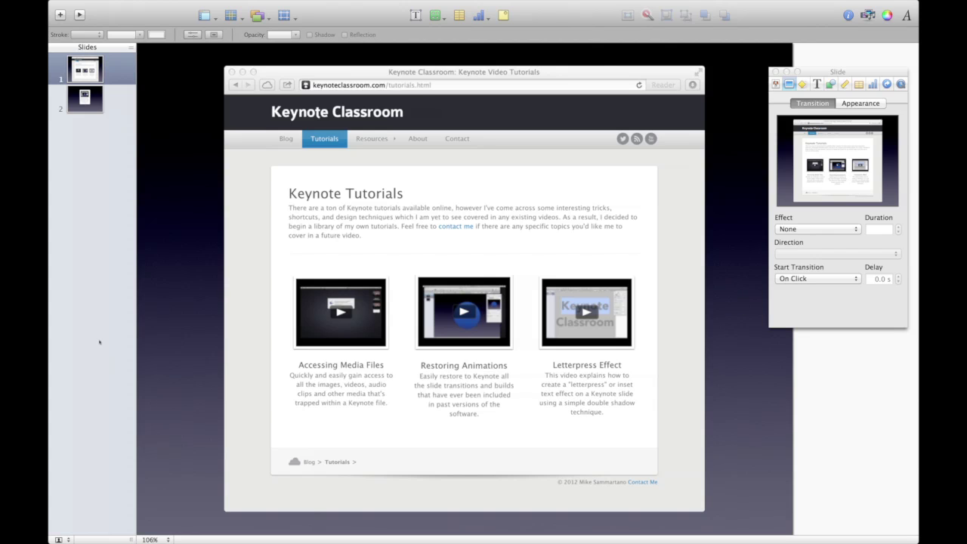
- Delete slide 2 and replace it with a duplicate of slide 1
{"action": "left_click", "coordinate": [113, 108]}
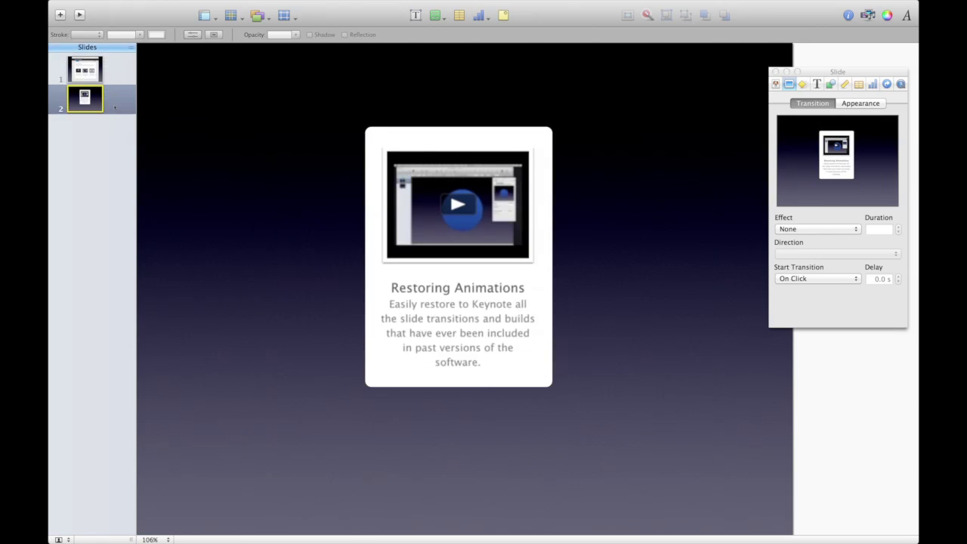
{"action": "key", "text": "Delete"}
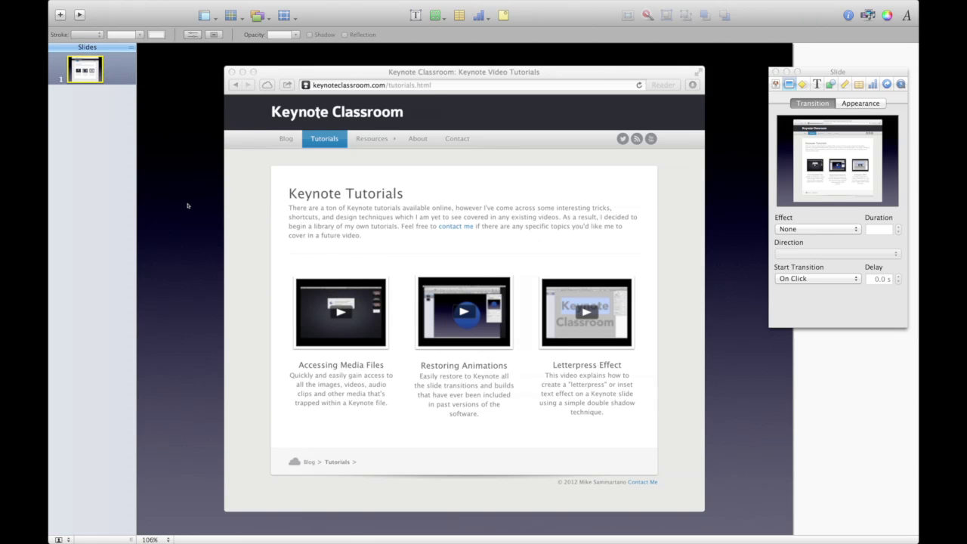
{"action": "key", "text": "super+d"}
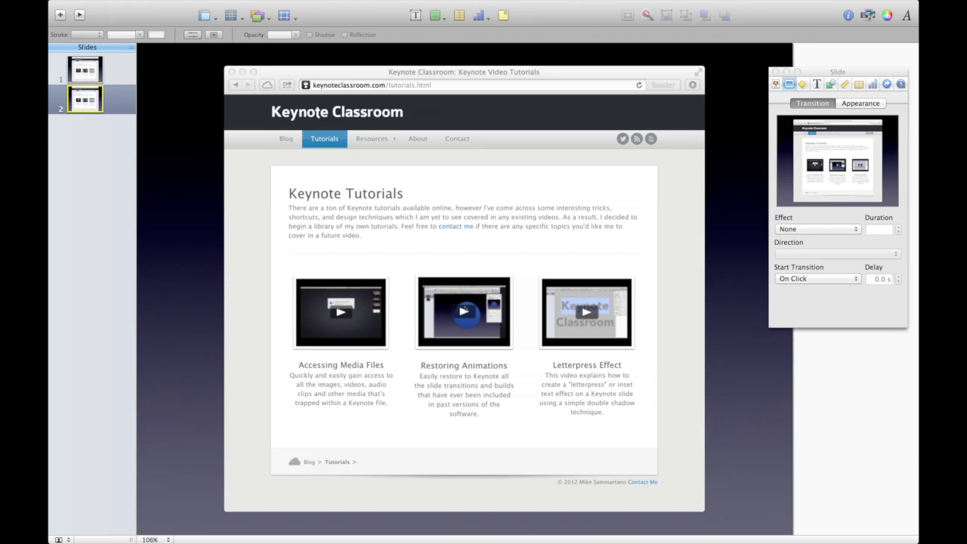
- Move the Restoring Animations card on slide 2 upward and enlarge it to about 300 by 417 px, centred over the page
{"action": "left_click_drag", "start_coordinate": [462, 304], "coordinate": [461, 210]}
{"action": "left_click_drag", "start_coordinate": [463, 338], "coordinate": [478, 398]}
{"action": "left_click", "coordinate": [740, 384]}
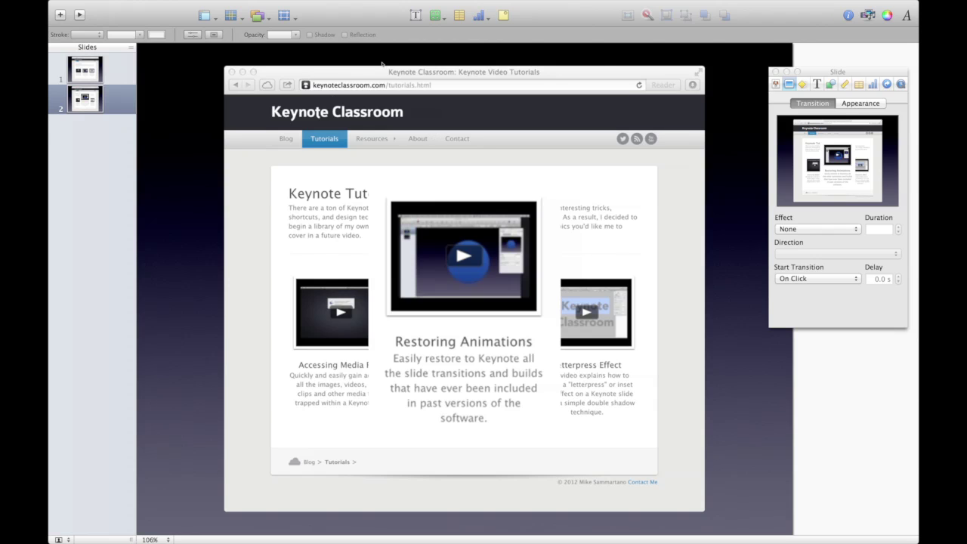
- Add a rectangle to slide 2 and stretch it to cover the entire slide
{"action": "left_click", "coordinate": [435, 15]}
{"action": "left_click", "coordinate": [450, 92]}
{"action": "left_click_drag", "start_coordinate": [463, 278], "coordinate": [168, 75]}
{"action": "left_click_drag", "start_coordinate": [199, 106], "coordinate": [822, 533]}
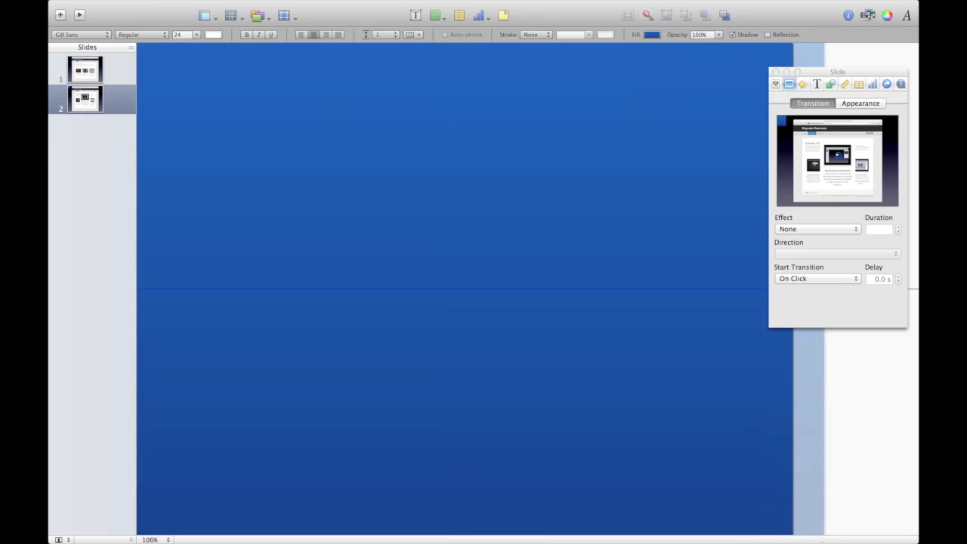
- Give the covering rectangle a black fill, turn off its shadow and set its opacity to 70%
{"action": "left_click", "coordinate": [652, 34]}
{"action": "left_click", "coordinate": [737, 51]}
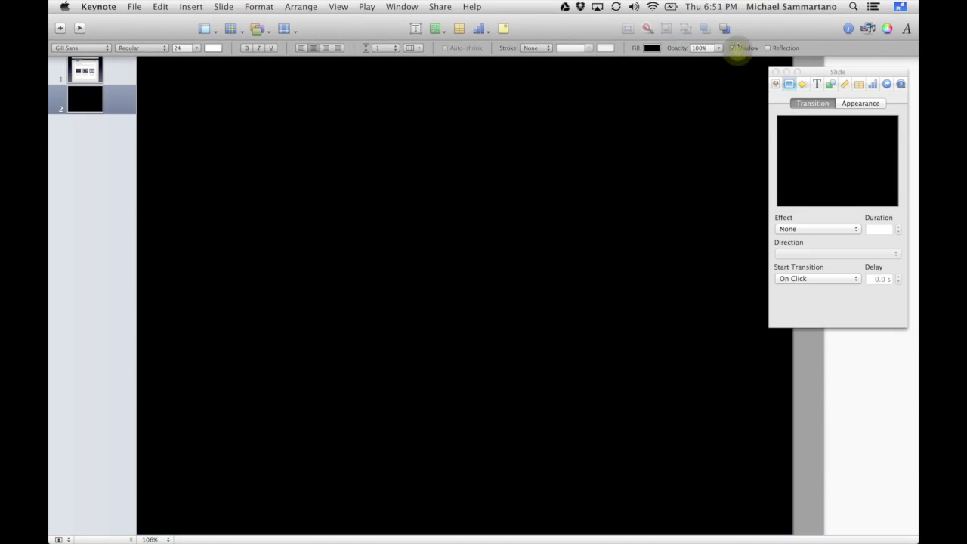
{"action": "left_click", "coordinate": [718, 48]}
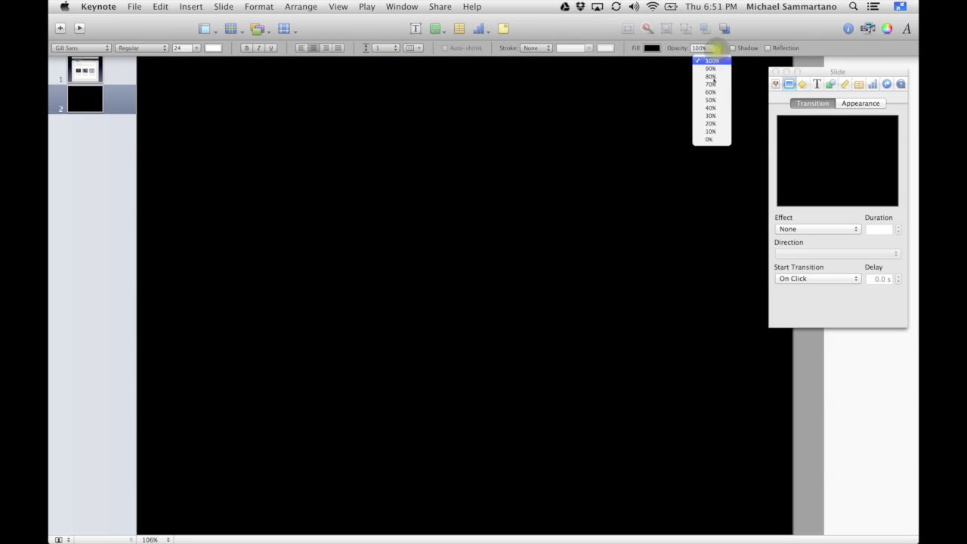
{"action": "left_click", "coordinate": [712, 91]}
{"action": "left_click", "coordinate": [718, 48]}
{"action": "left_click", "coordinate": [716, 83]}
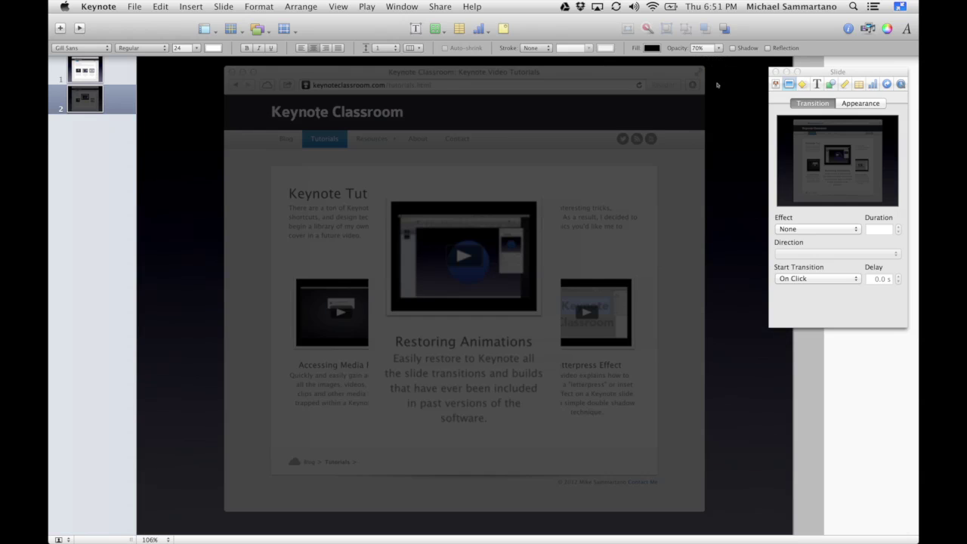
- Send the dark rectangle backward so it sits behind the enlarged card but above the screenshot, and select the card
{"action": "left_click", "coordinate": [300, 6]}
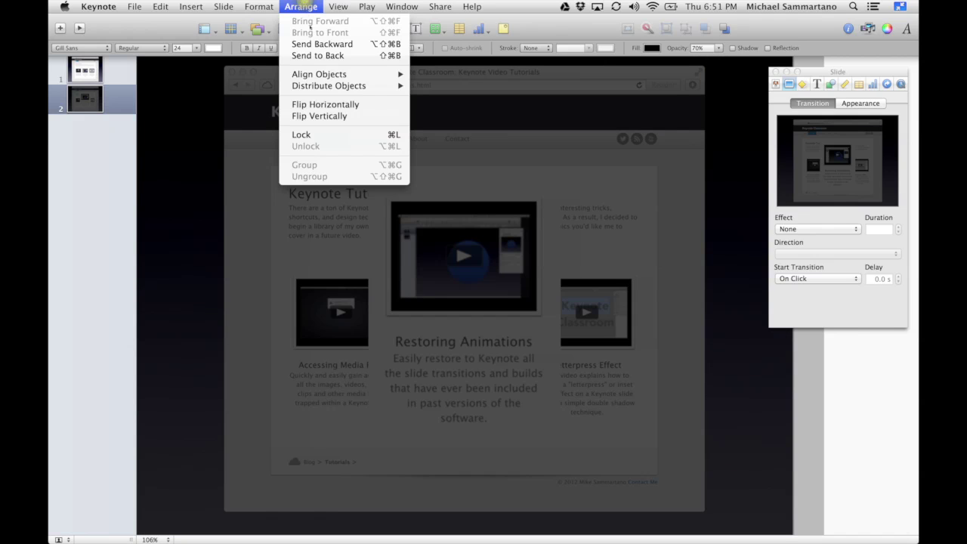
{"action": "left_click", "coordinate": [306, 42]}
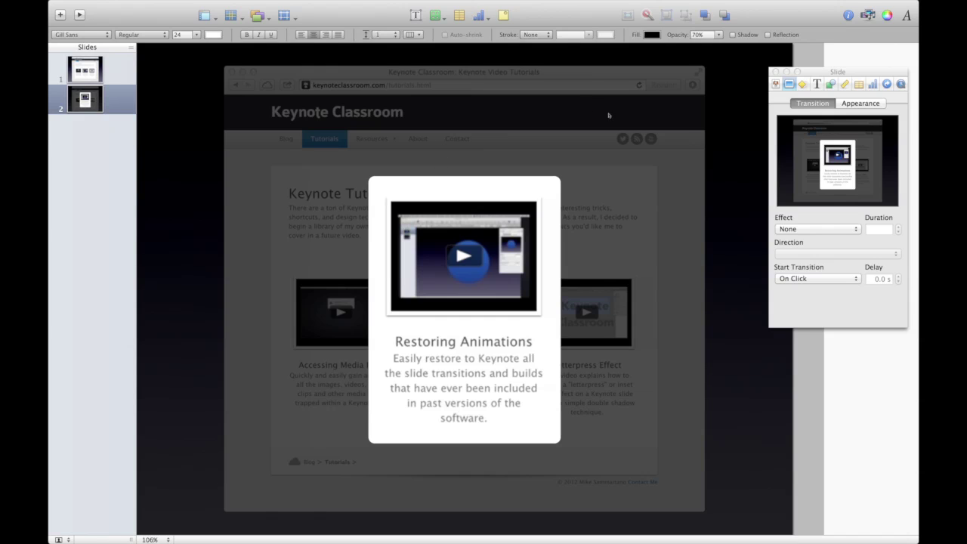
{"action": "left_click", "coordinate": [476, 381]}
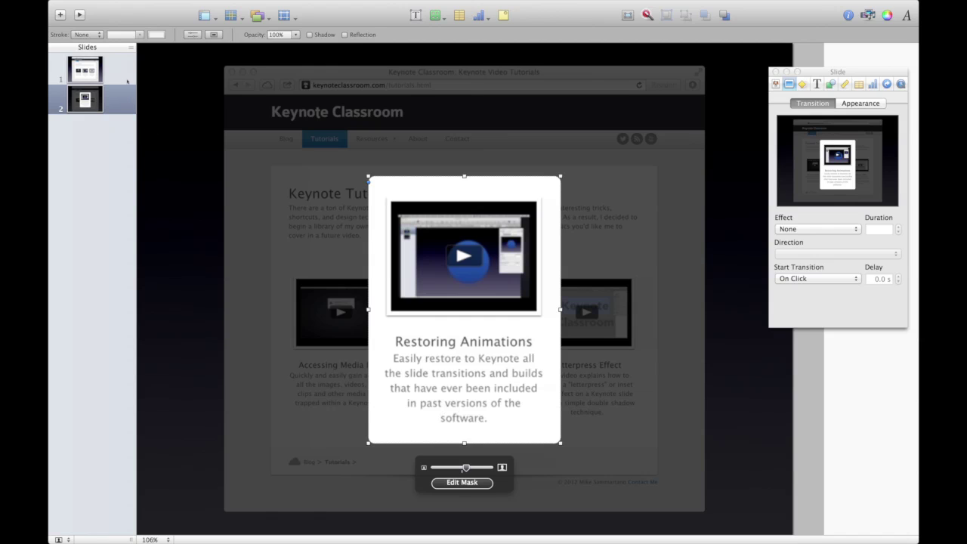
- Apply the Magic Move transition to slide 1 and play the slideshow to preview the effect
{"action": "left_click", "coordinate": [119, 72]}
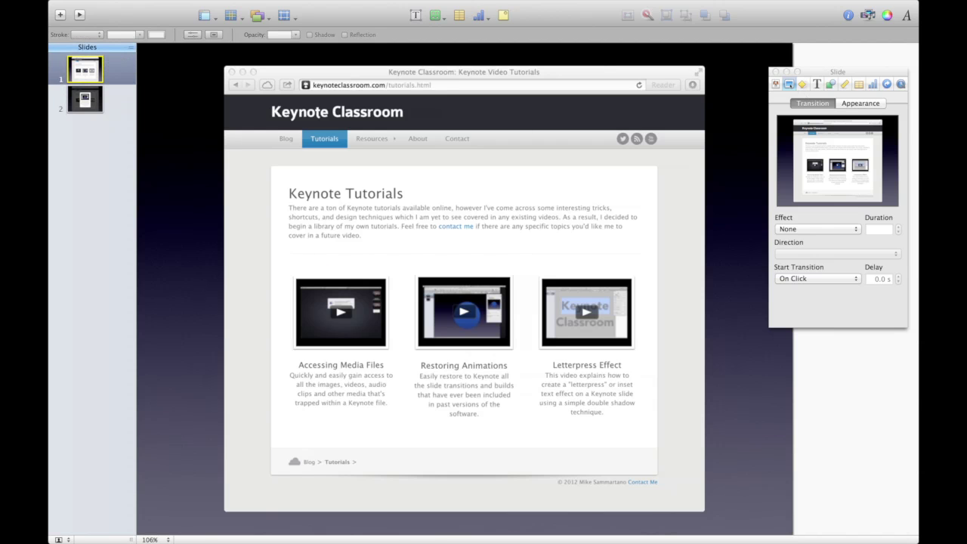
{"action": "left_click", "coordinate": [842, 230]}
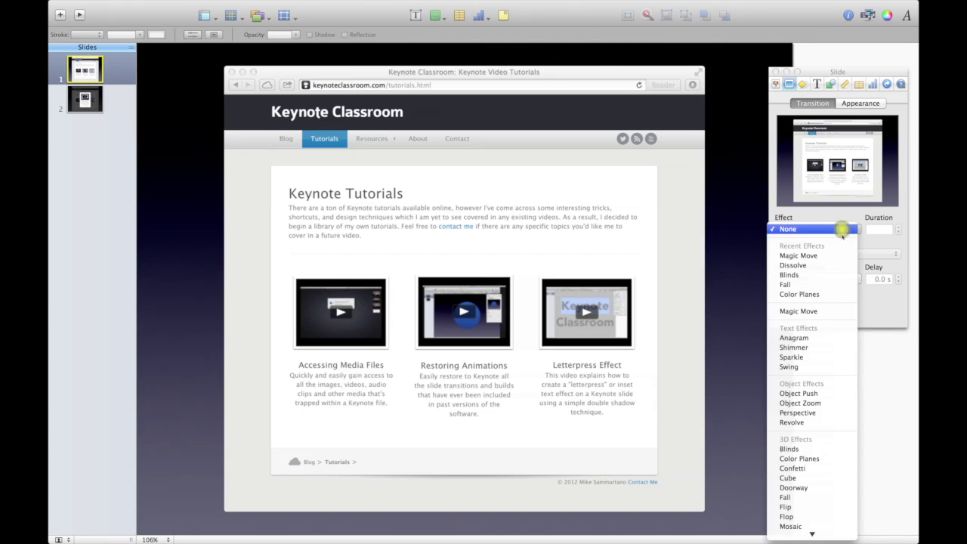
{"action": "left_click", "coordinate": [842, 256]}
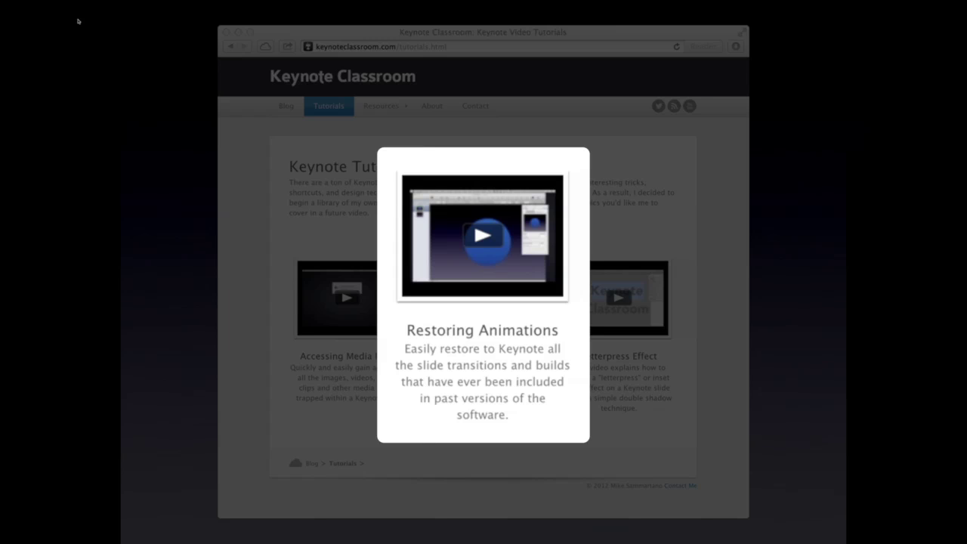
{"action": "left_click", "coordinate": [78, 21]}
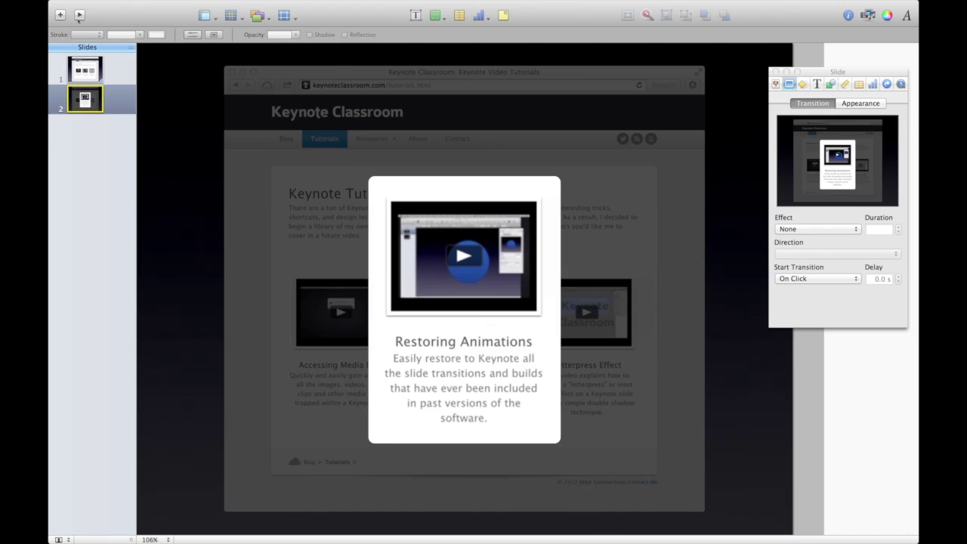
- Duplicate slide 2 and delete the dark rectangle from the copy, slide 3
{"action": "left_click", "coordinate": [119, 102]}
{"action": "key", "text": "super+d"}
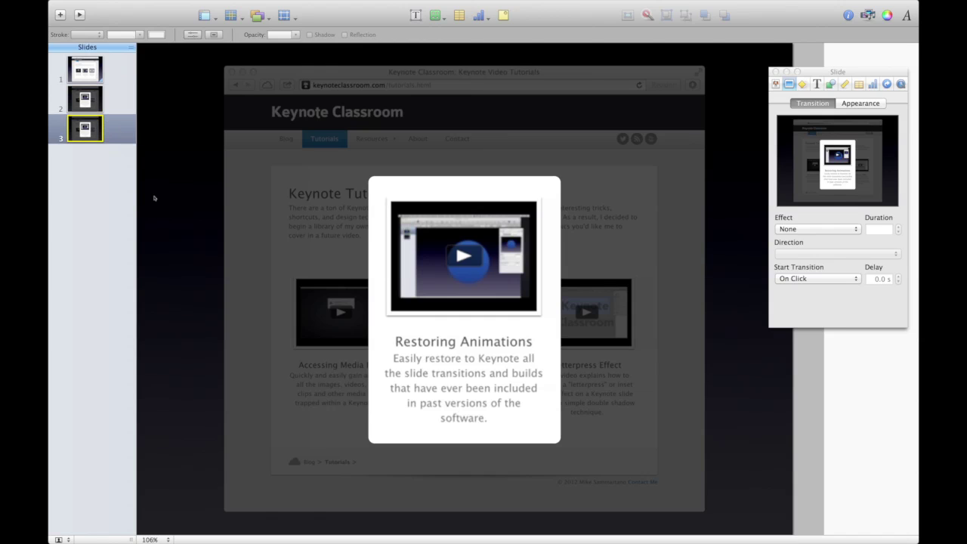
{"action": "left_click", "coordinate": [201, 235]}
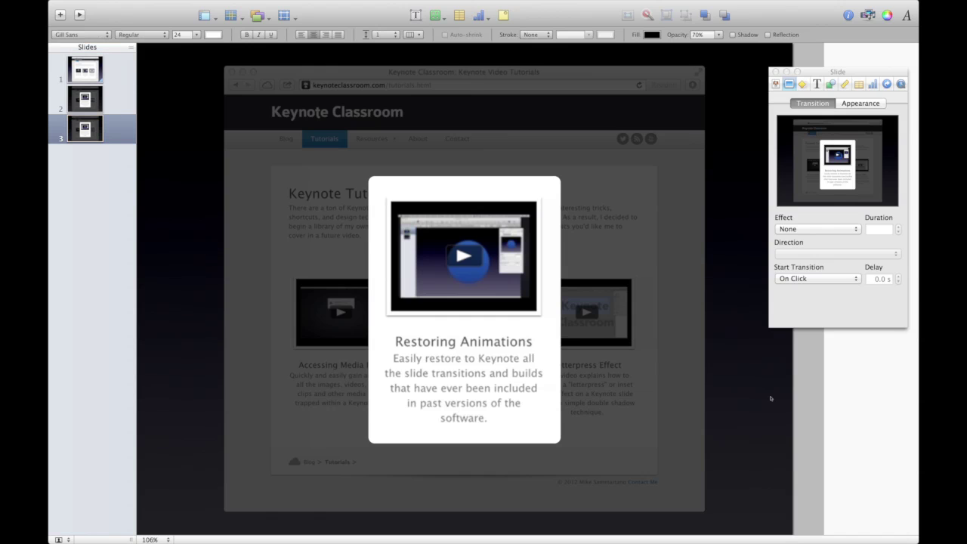
{"action": "left_click_drag", "start_coordinate": [770, 398], "coordinate": [616, 337]}
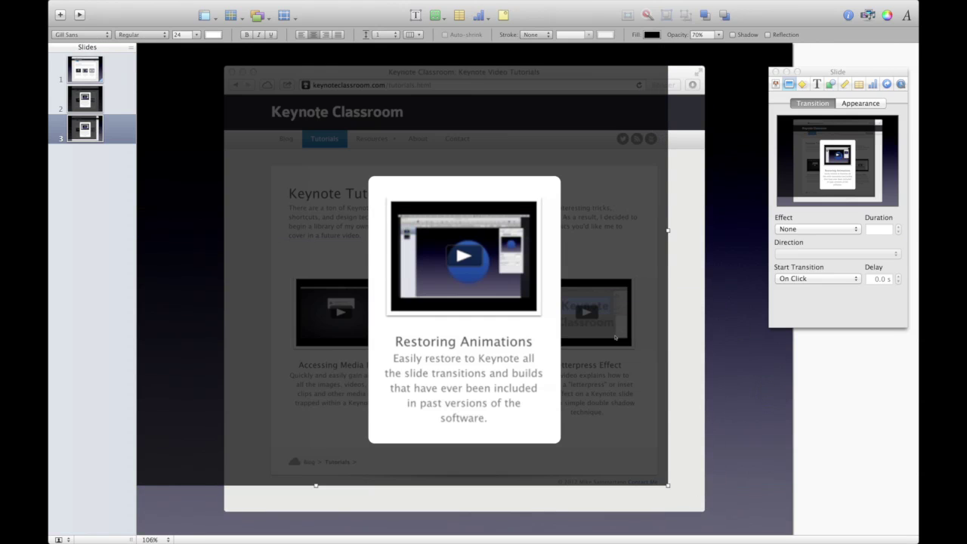
{"action": "key", "text": "Delete"}
- Move the enlarged card on slide 3 up and to the left, away from the slide's centre
{"action": "left_click", "coordinate": [487, 342]}
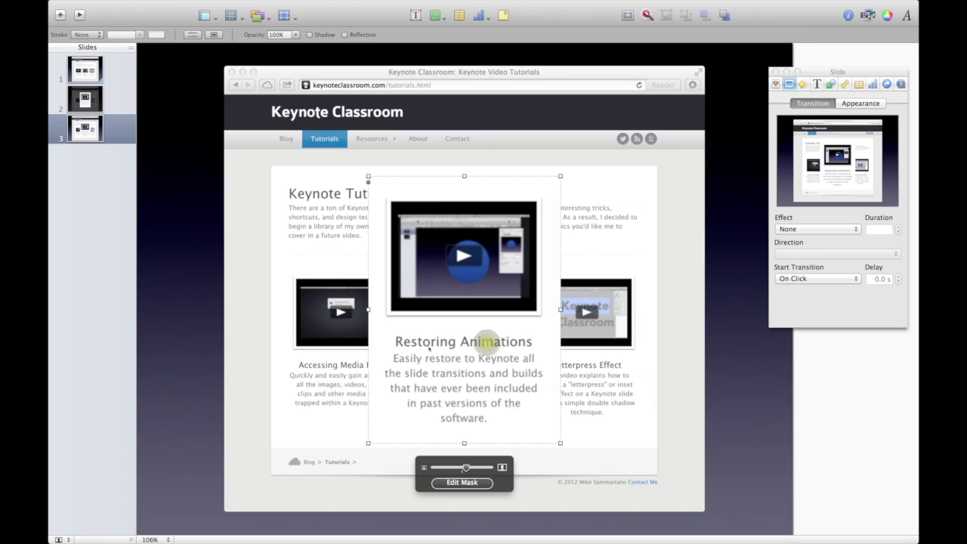
{"action": "left_click_drag", "start_coordinate": [415, 253], "coordinate": [391, 218]}
{"action": "left_click_drag", "start_coordinate": [431, 183], "coordinate": [442, 174]}
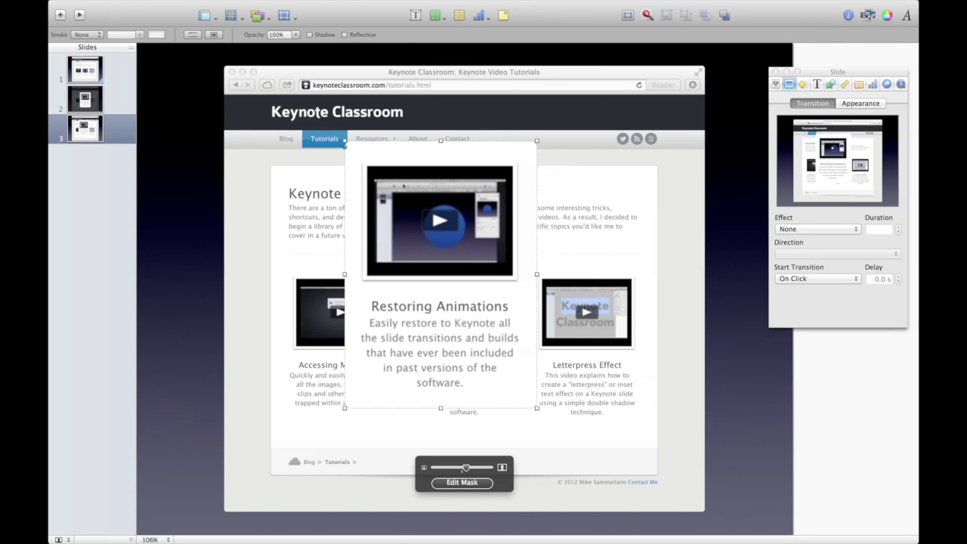
- Inspect the size and position metrics of the Restoring Animations card on slide 1
{"action": "left_click", "coordinate": [118, 76]}
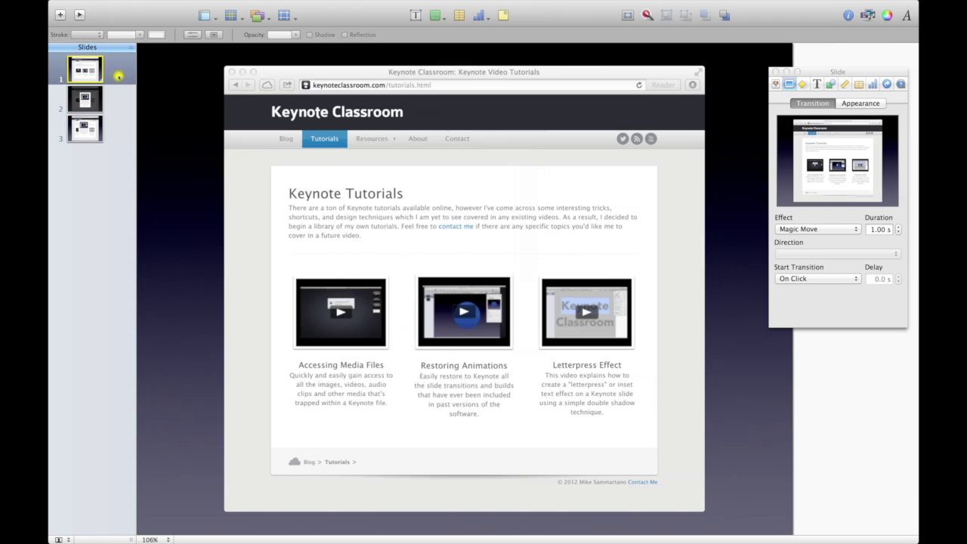
{"action": "left_click", "coordinate": [472, 309]}
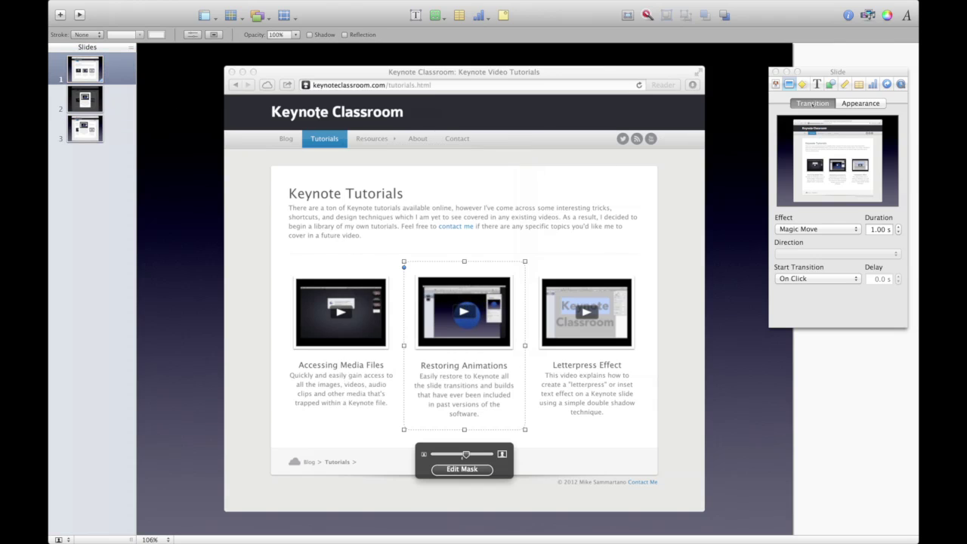
{"action": "left_click", "coordinate": [844, 84]}
{"action": "left_click_drag", "start_coordinate": [846, 72], "coordinate": [814, 51]}
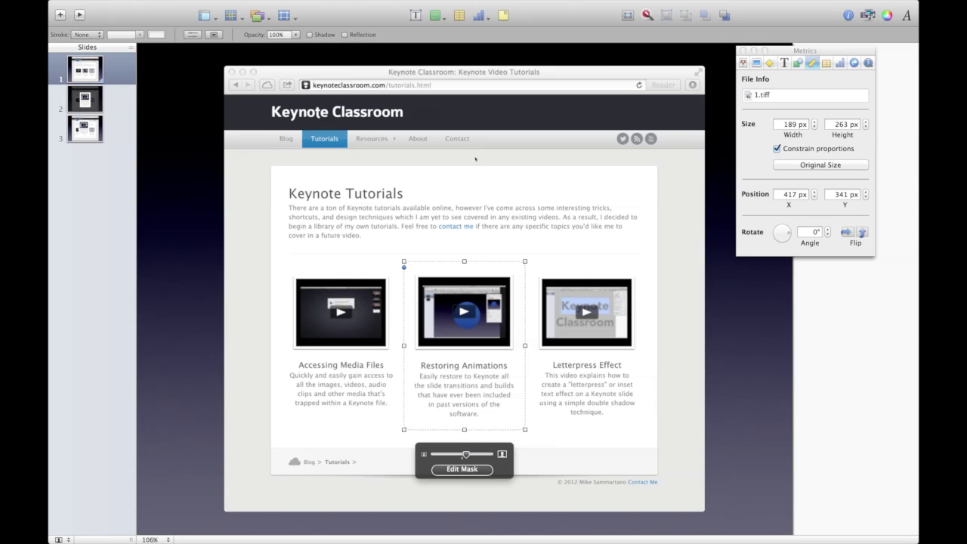
- Set the width of the card on slide 3 to 189 px with its proportions constrained
{"action": "left_click", "coordinate": [112, 133]}
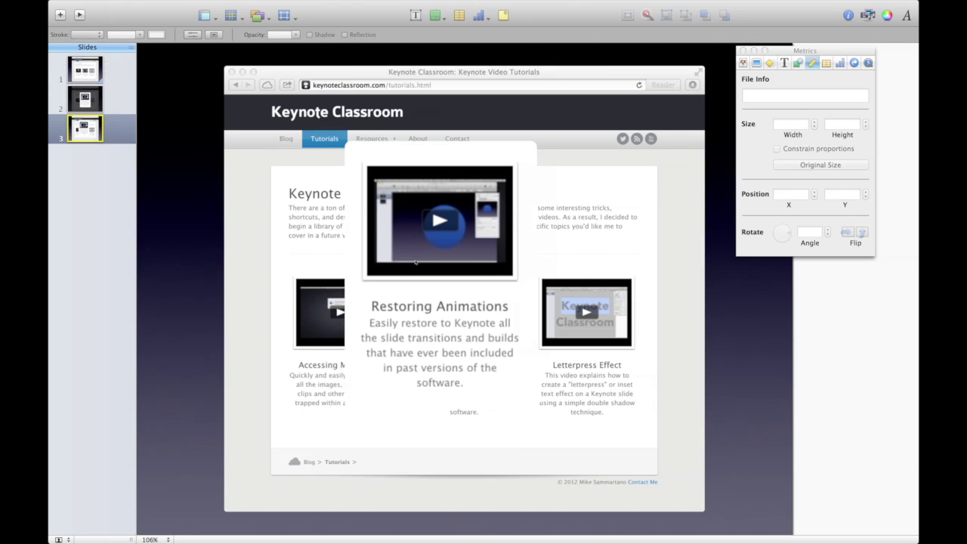
{"action": "left_click", "coordinate": [784, 123]}
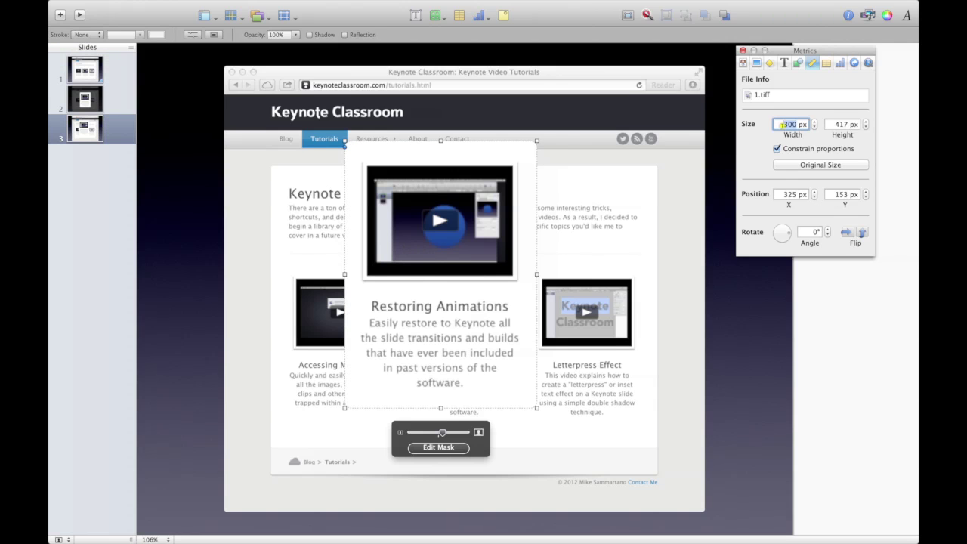
{"action": "type", "text": "189"}
{"action": "key", "text": "Tab"}
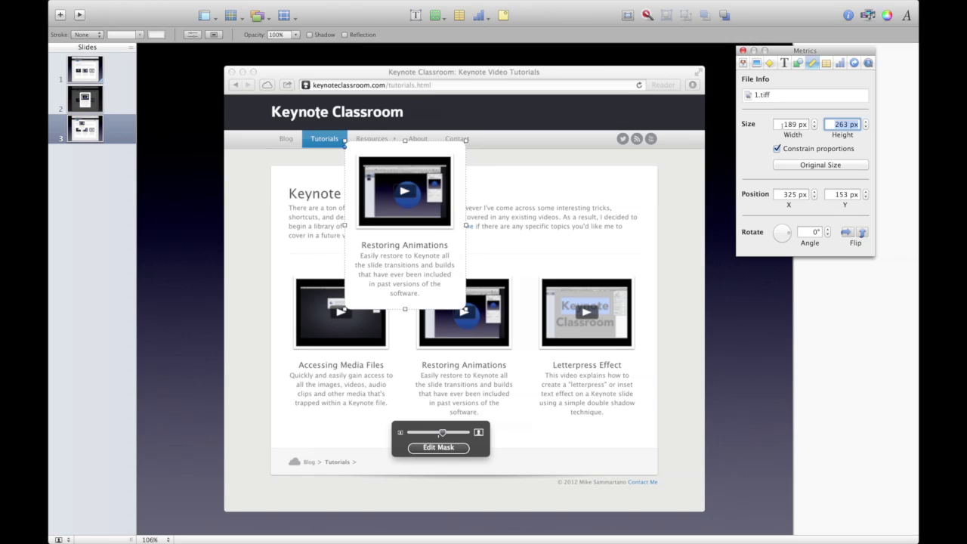
- Match the Restoring Animations card on slide 3 to its slide 1 position, X 417 px and Y 341 px
{"action": "left_click", "coordinate": [85, 70]}
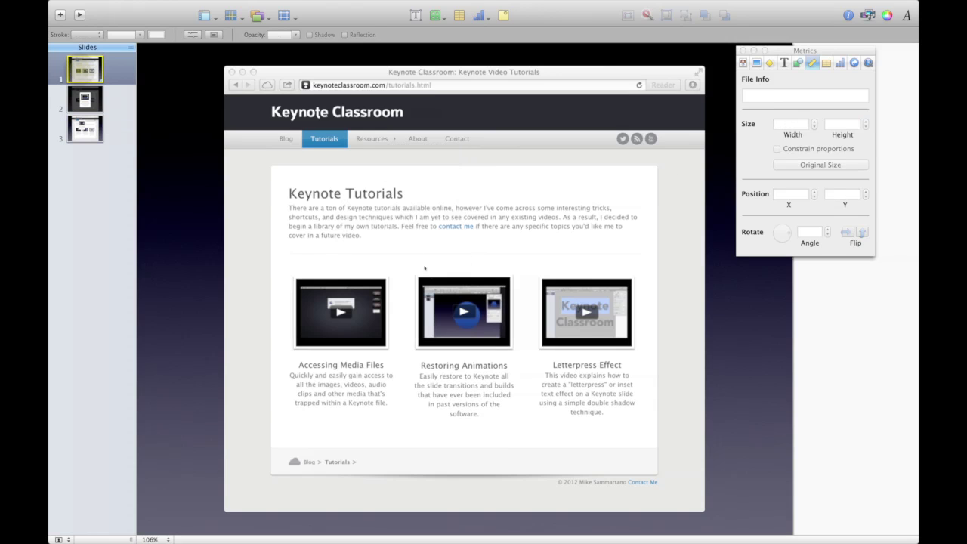
{"action": "left_click", "coordinate": [432, 279]}
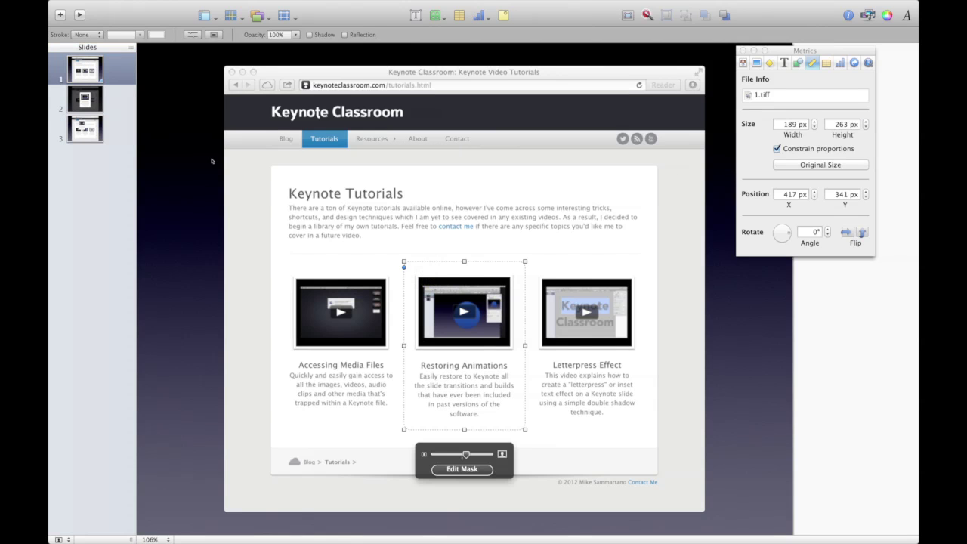
{"action": "left_click", "coordinate": [114, 134]}
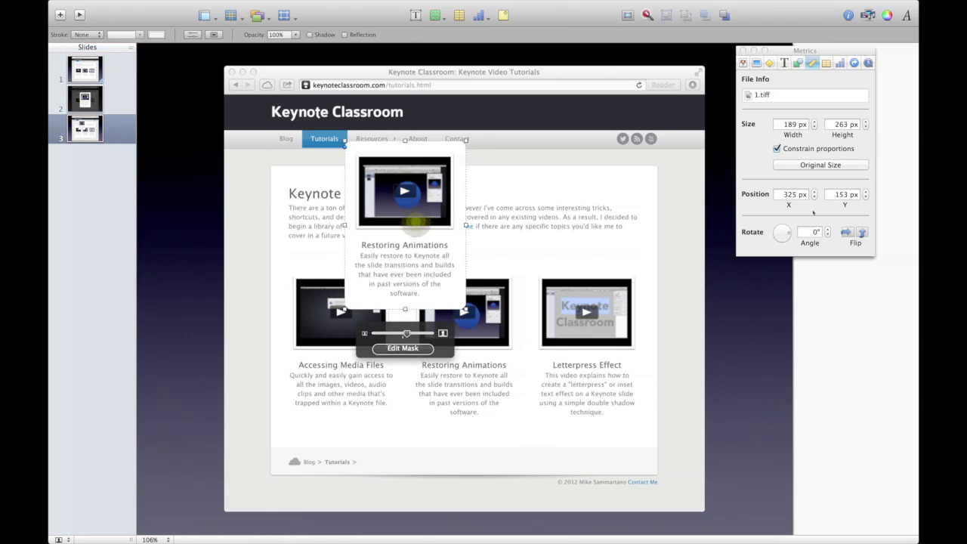
{"action": "left_click", "coordinate": [795, 194]}
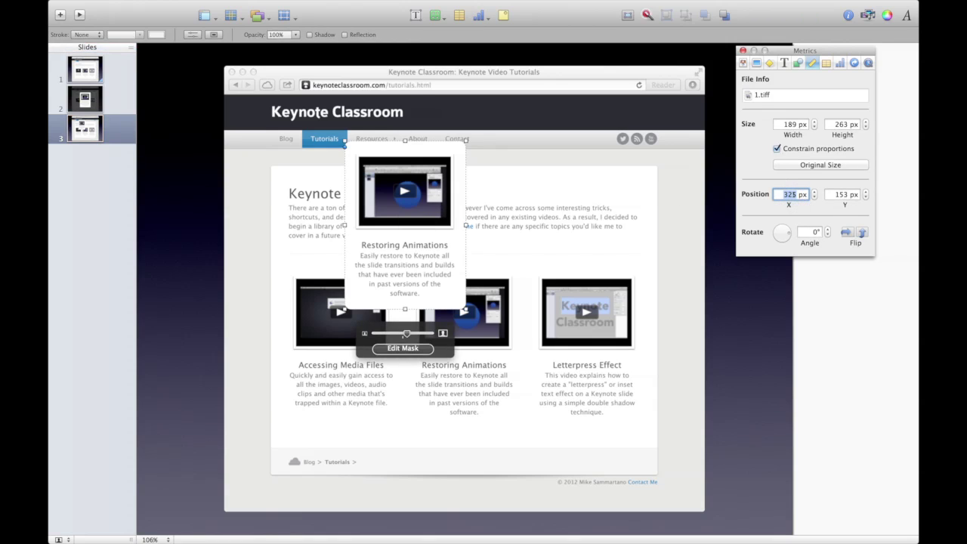
{"action": "type", "text": "417"}
{"action": "key", "text": "Tab"}
{"action": "type", "text": "341"}
{"action": "key", "text": "Return"}
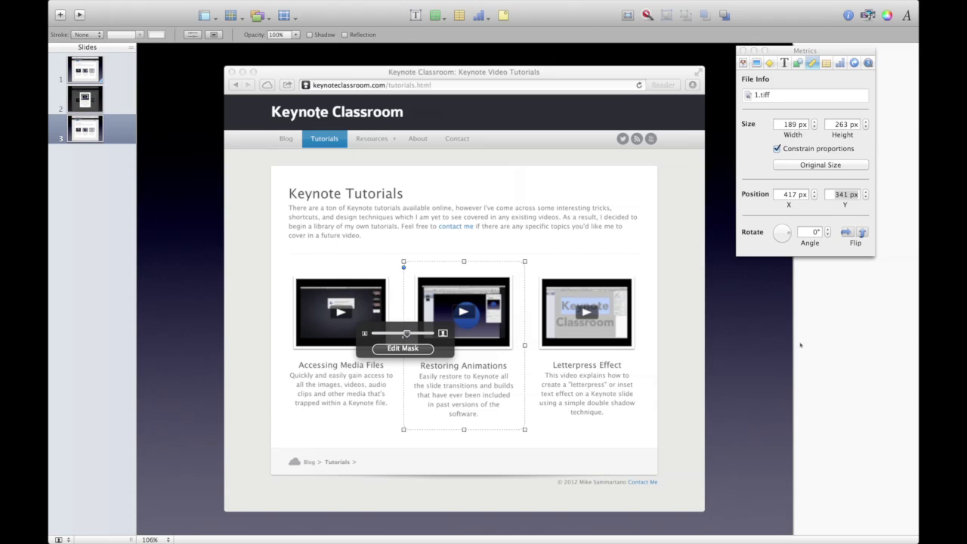
{"action": "left_click", "coordinate": [800, 345]}
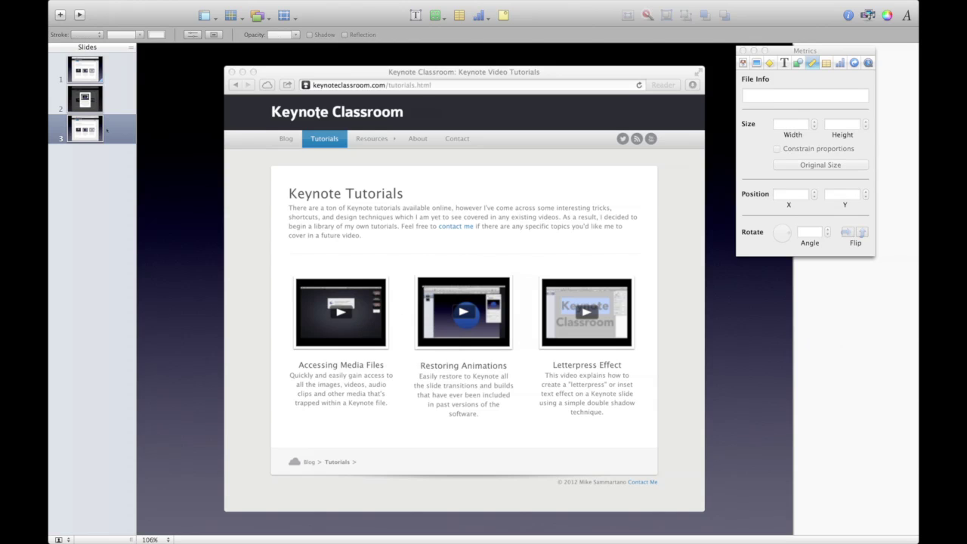
- Set the transition effect of slide 2 to Magic Move
{"action": "left_click", "coordinate": [109, 104]}
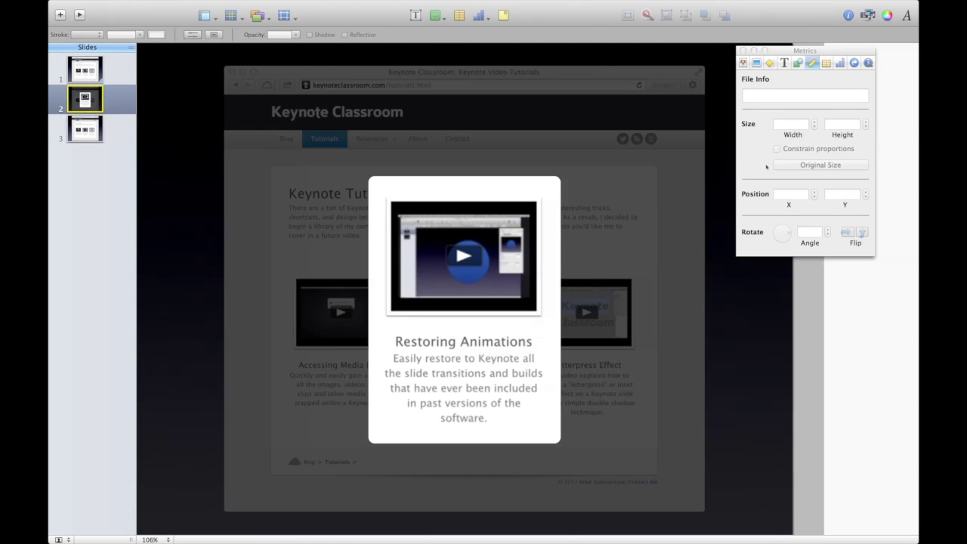
{"action": "left_click", "coordinate": [756, 63]}
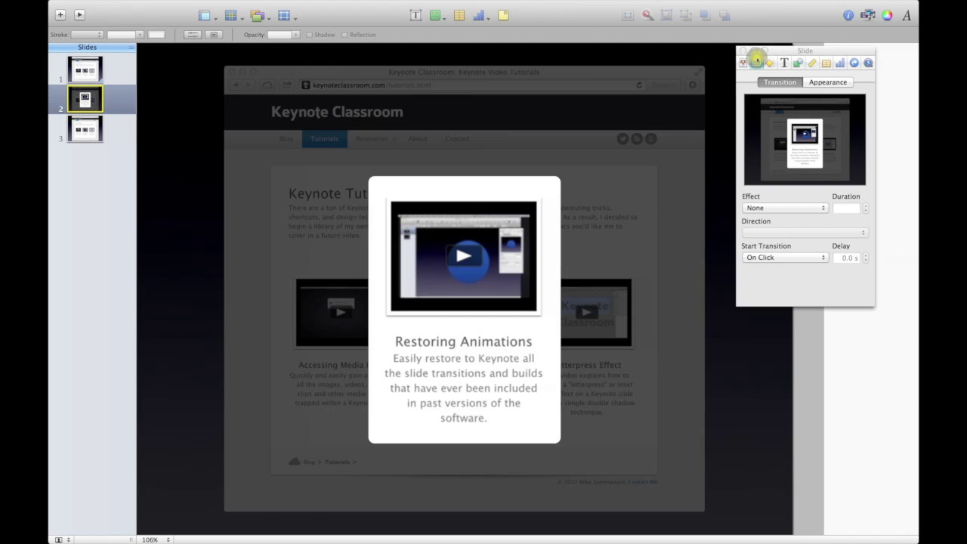
{"action": "left_click", "coordinate": [780, 208]}
{"action": "left_click", "coordinate": [781, 235]}
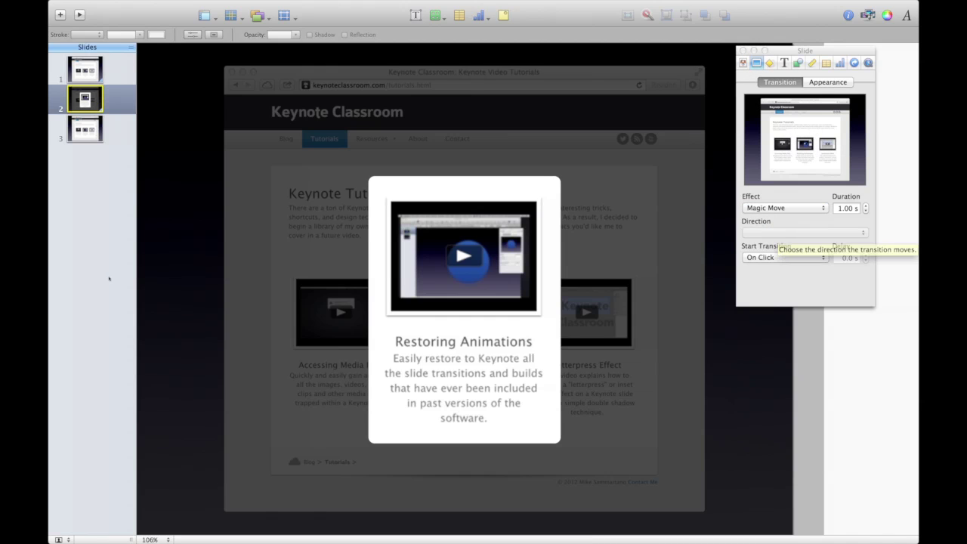
- Add a rectangle shape to slide 3 and enlarge it from the upper-left corner until it covers the whole slide
{"action": "left_click", "coordinate": [97, 134]}
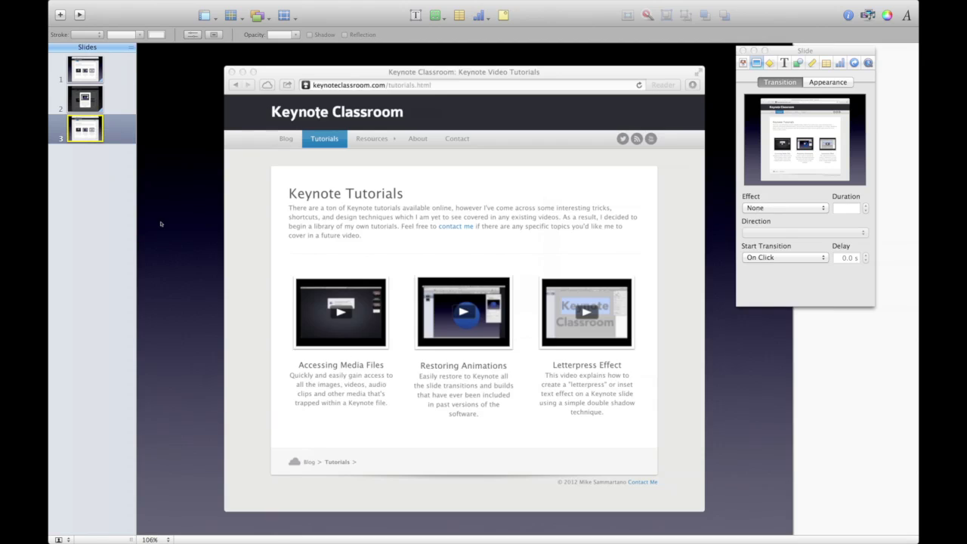
{"action": "left_click", "coordinate": [180, 241]}
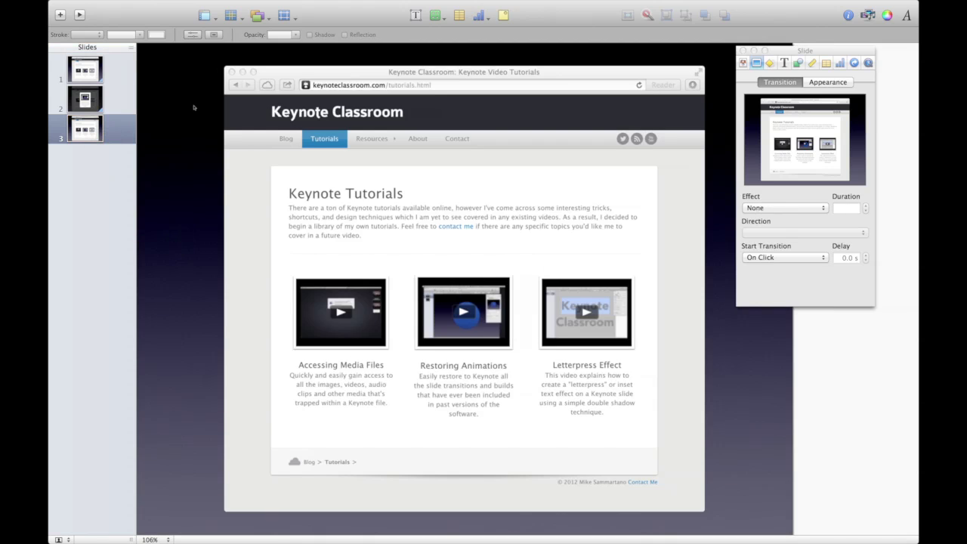
{"action": "left_click", "coordinate": [434, 14]}
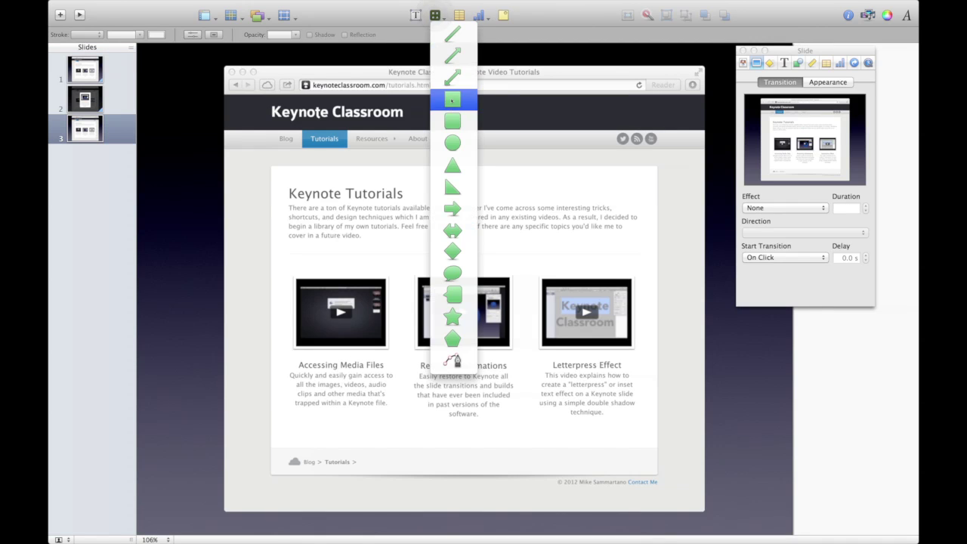
{"action": "left_click", "coordinate": [453, 97]}
{"action": "left_click_drag", "start_coordinate": [453, 290], "coordinate": [138, 62]}
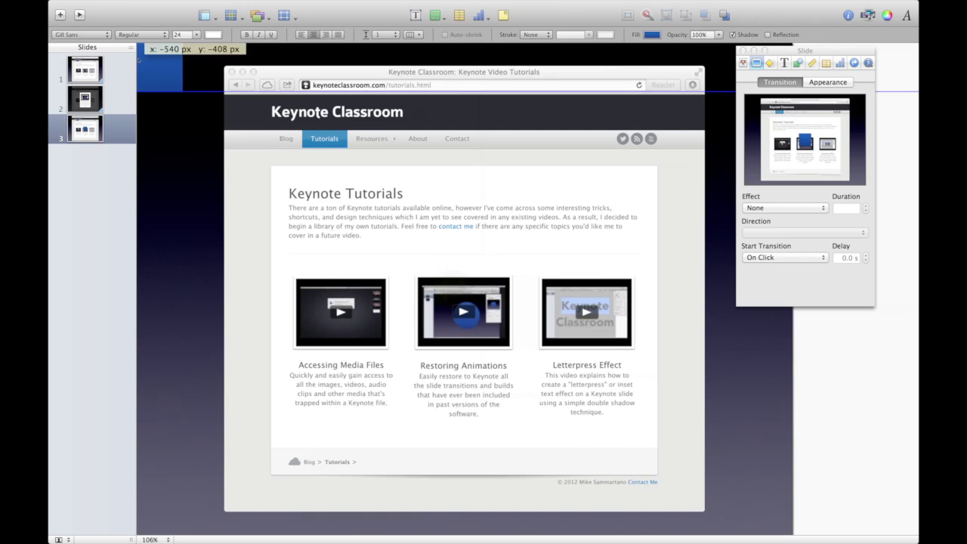
{"action": "left_click_drag", "start_coordinate": [182, 92], "coordinate": [861, 541]}
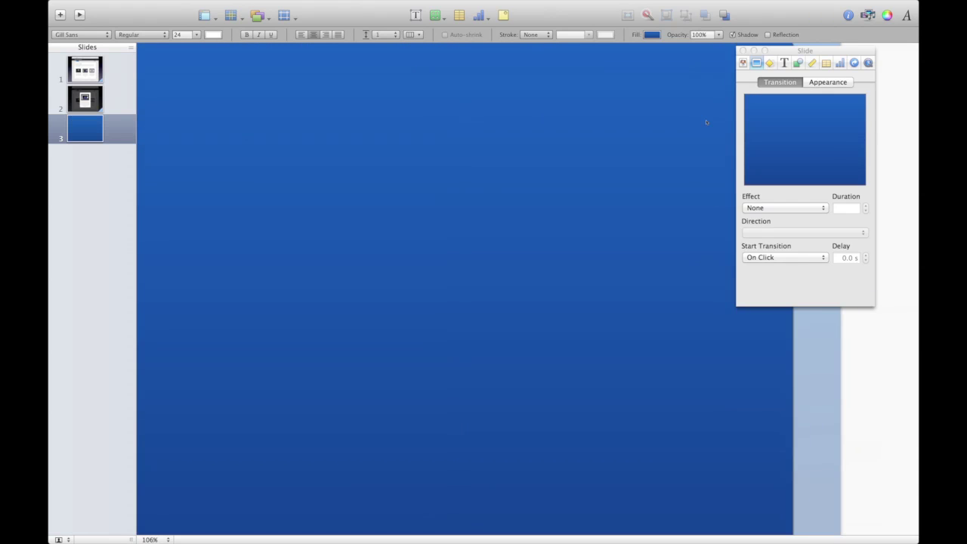
- Fill the full-slide rectangle with black and no shadow, and open its build effect choices
{"action": "left_click", "coordinate": [651, 34]}
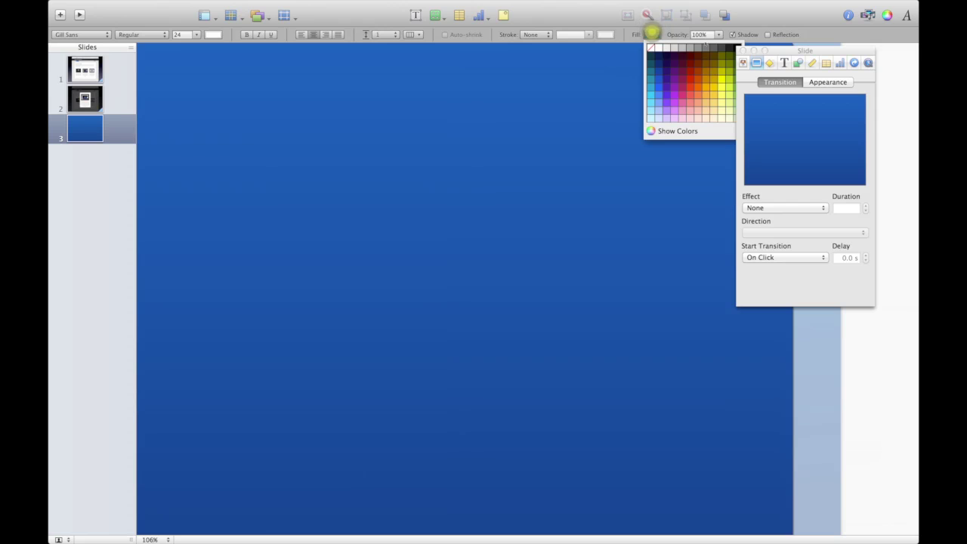
{"action": "left_click", "coordinate": [729, 48]}
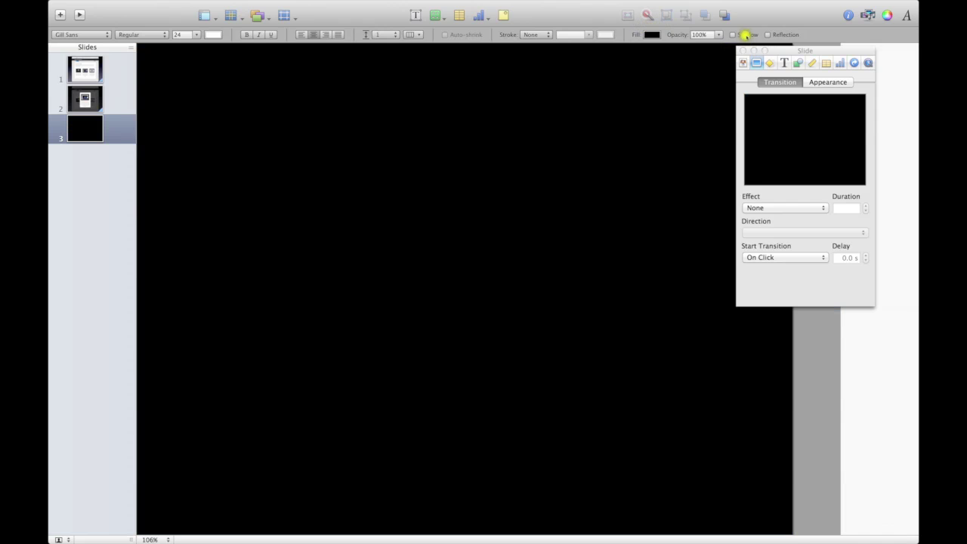
{"action": "left_click", "coordinate": [771, 63]}
{"action": "left_click", "coordinate": [774, 205]}
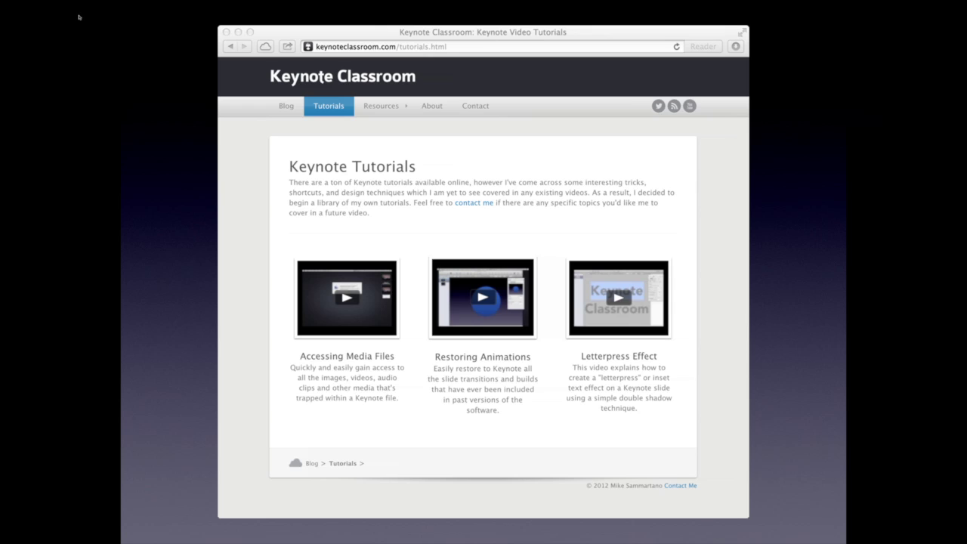
- Advance the playing slideshow from slide 1 through slide 3 to preview the card enlarging and returning to place
{"action": "left_click", "coordinate": [79, 17]}
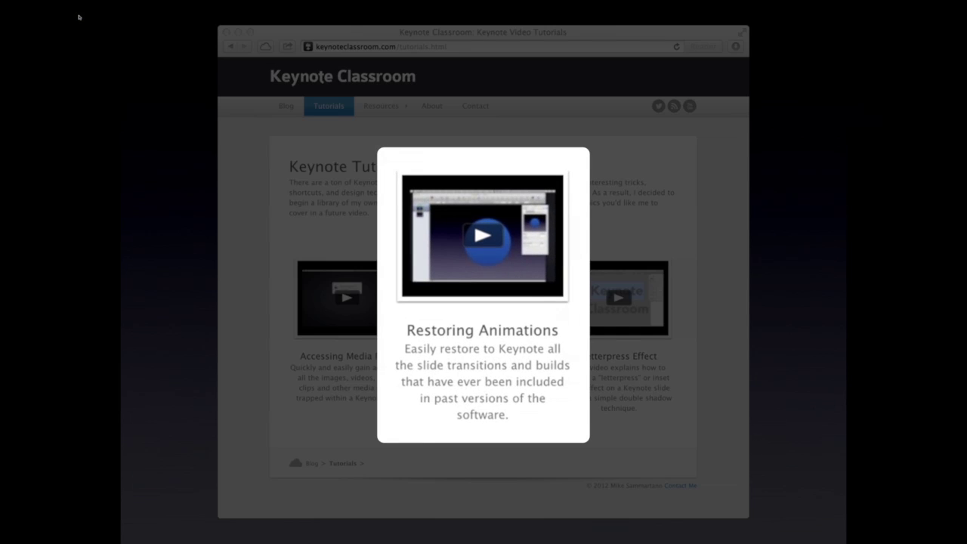
{"action": "left_click", "coordinate": [78, 17]}
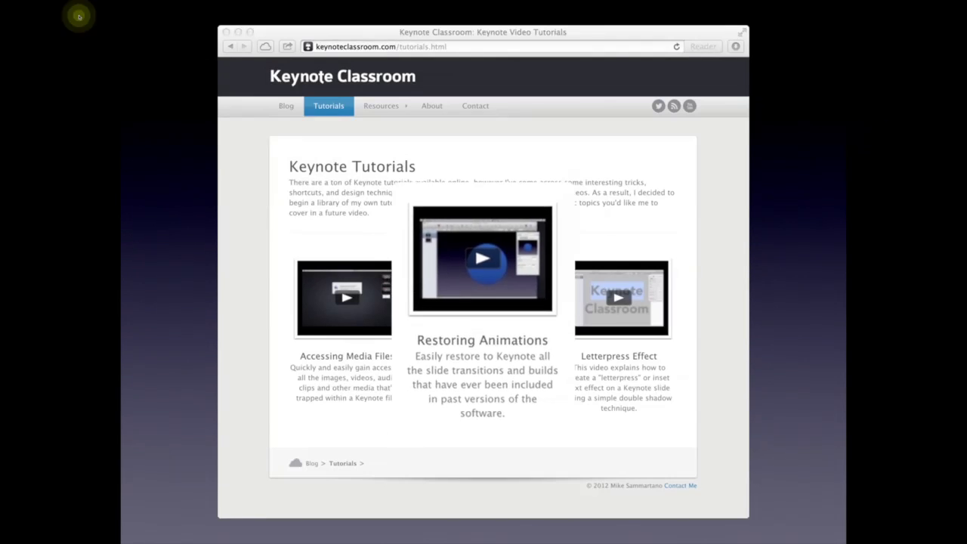